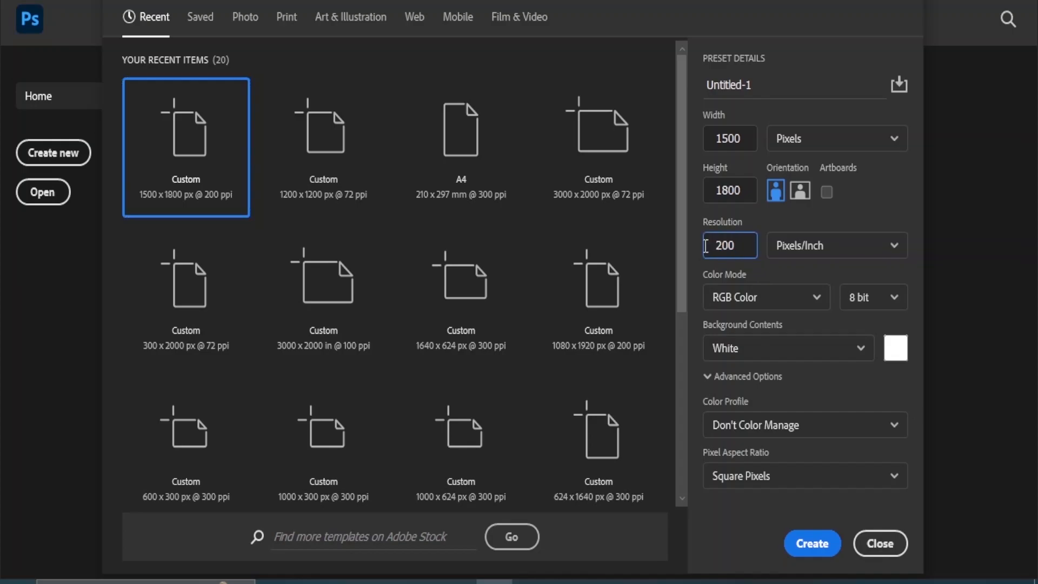
Create a white 1500 × 1800 px document at 200 pixels/inch and draw a near-white rectangle about 1514 × 1823 px covering the canvas
type("300")
left_click(811, 543)
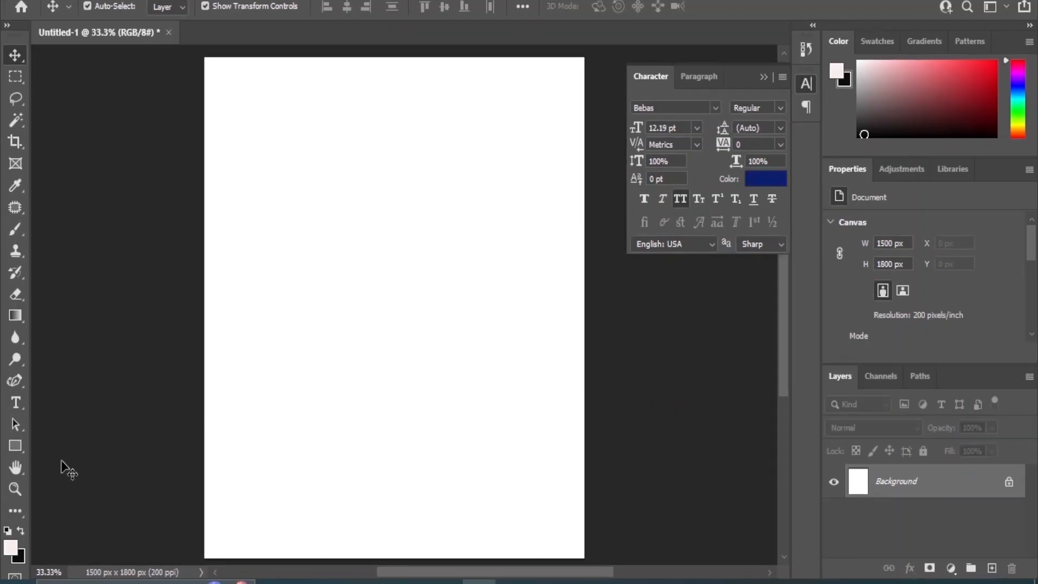
left_click_drag(15, 445, 96, 445)
left_click_drag(202, 49, 592, 564)
key("v")
left_click(641, 354)
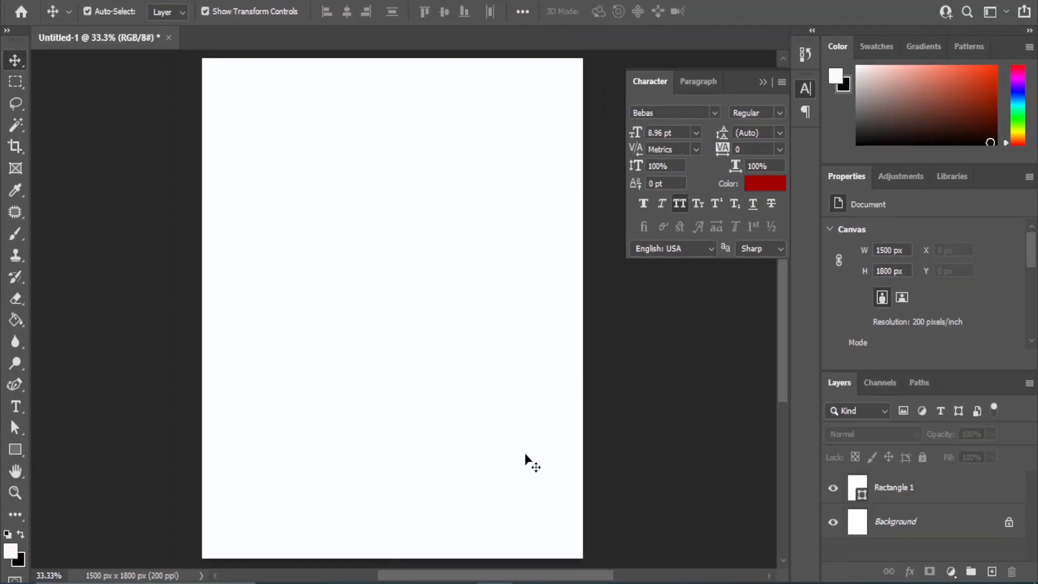
Place png (5), the mojito glass, at the lower centre of the canvas, scaled to about 843 × 1214 px and tilted -17.20°
left_click(471, 549)
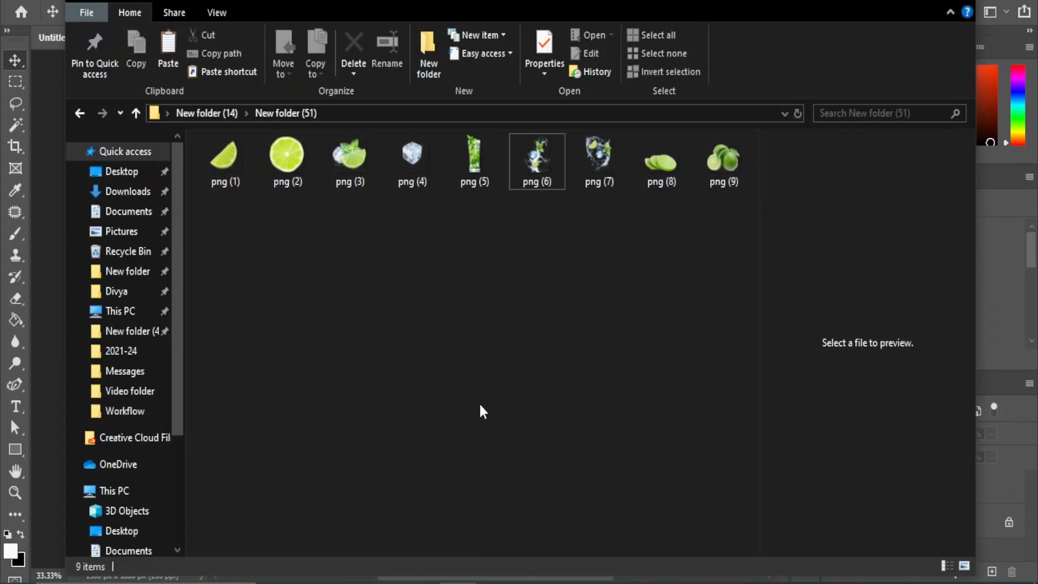
left_click_drag(481, 153, 505, 541)
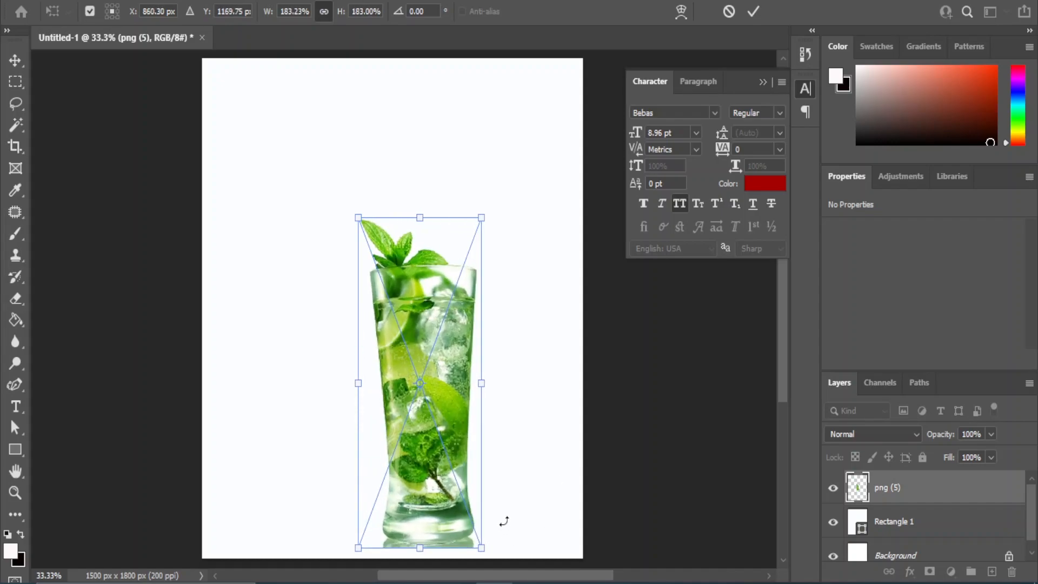
left_click_drag(358, 217, 348, 188)
left_click_drag(519, 485, 529, 451)
left_click_drag(453, 462, 413, 443)
key("Return")
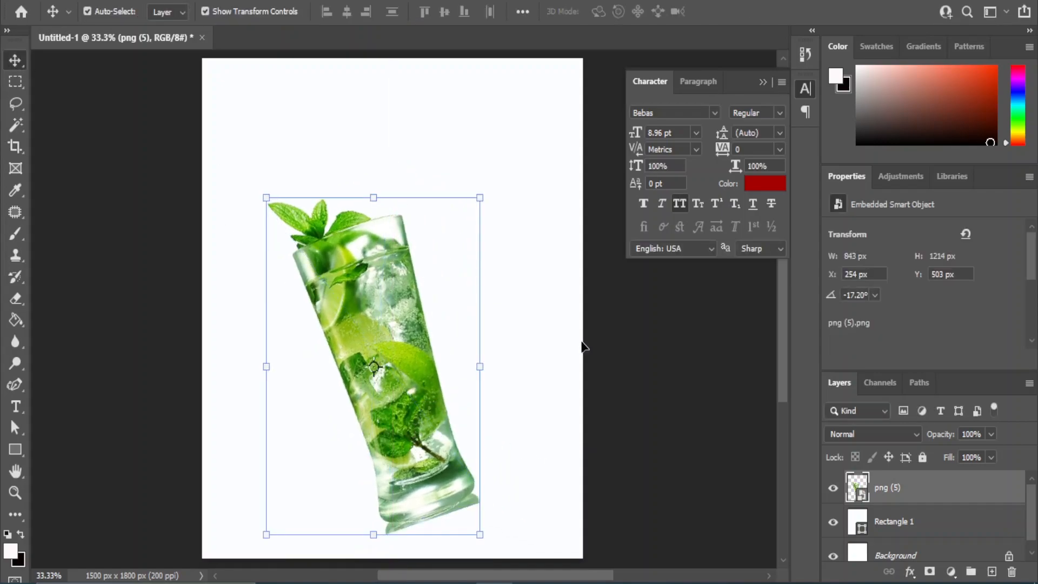
left_click(680, 384)
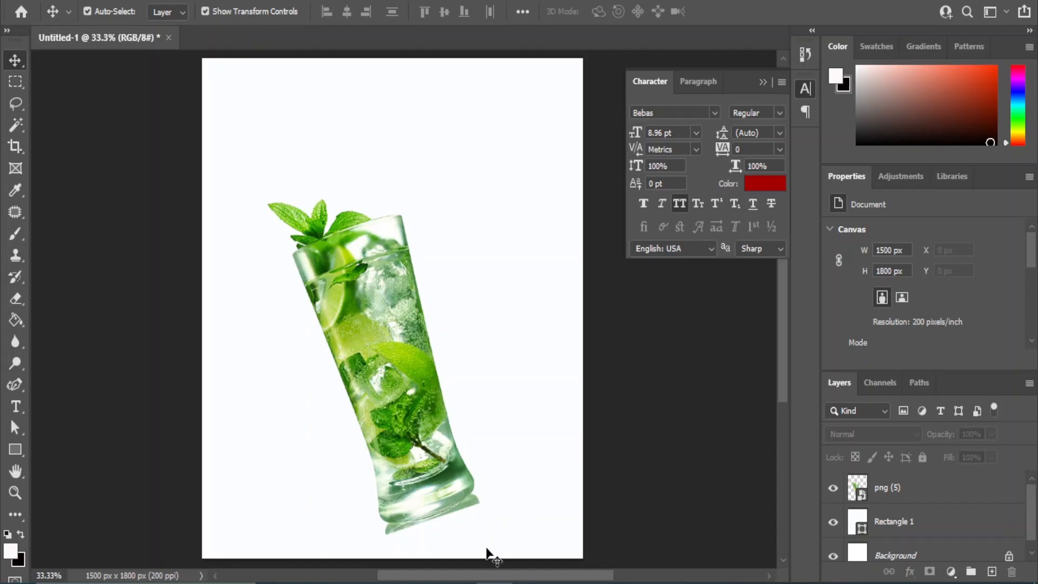
right_click(468, 538)
left_click(234, 204)
left_click_drag(234, 204, 266, 510)
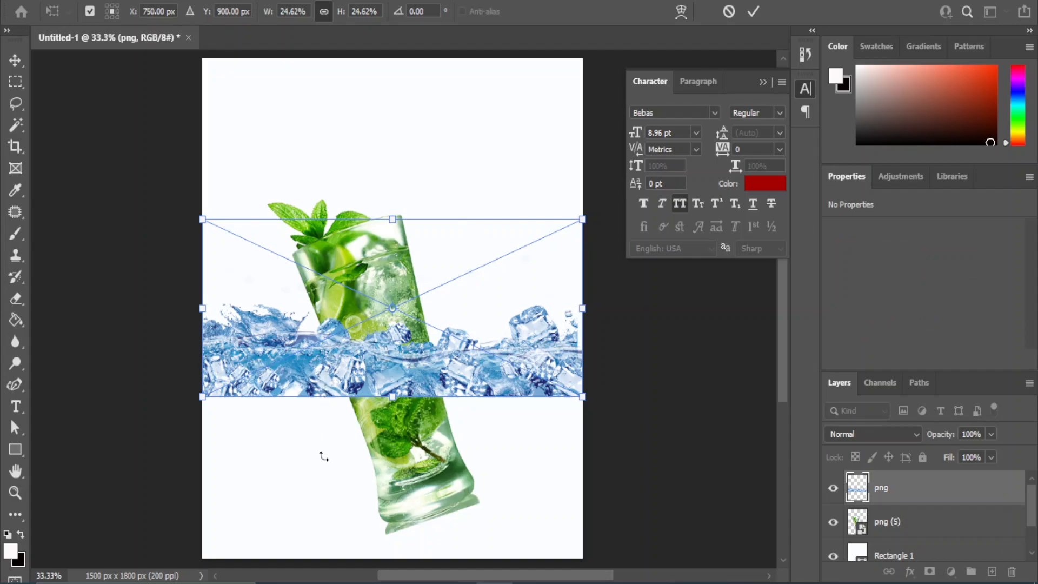
left_click(15, 60)
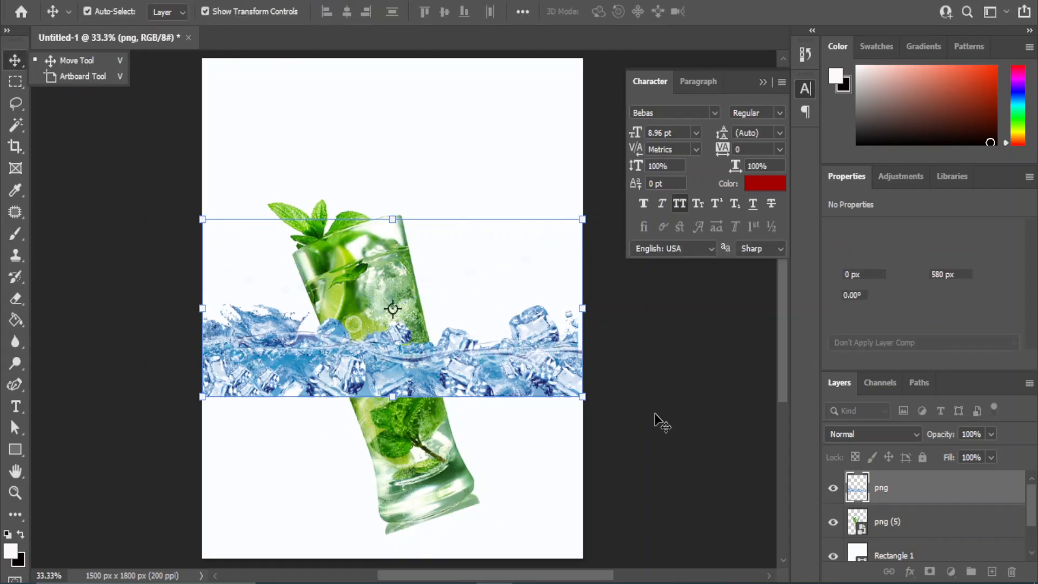
left_click_drag(370, 361, 368, 401)
key("Delete")
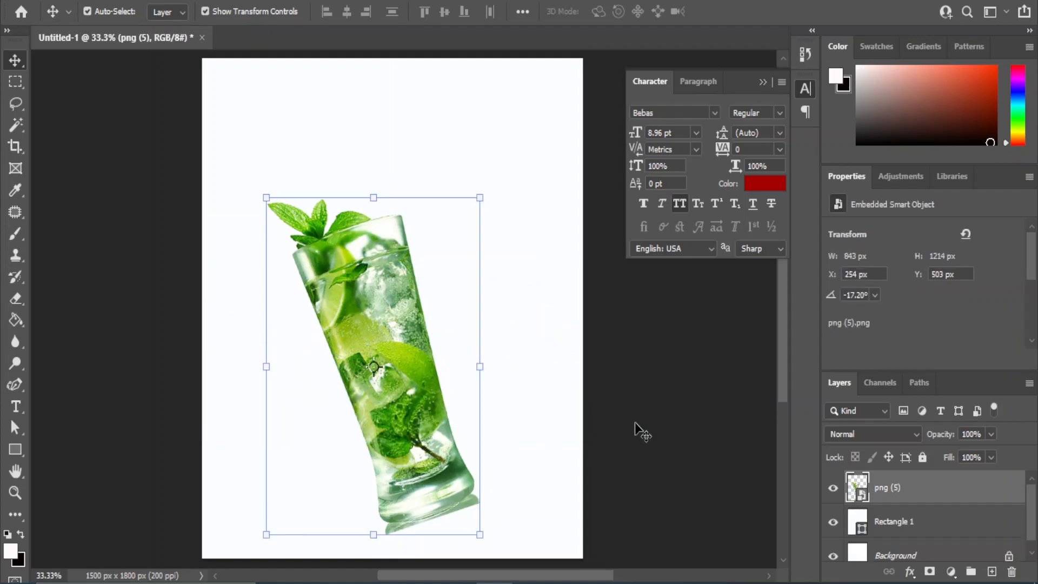
left_click(644, 434)
Place the blue ice-and-water image along the canvas's bottom edge, scaled to about 1564 × 667 px
left_click(458, 582)
left_click_drag(229, 203, 369, 500)
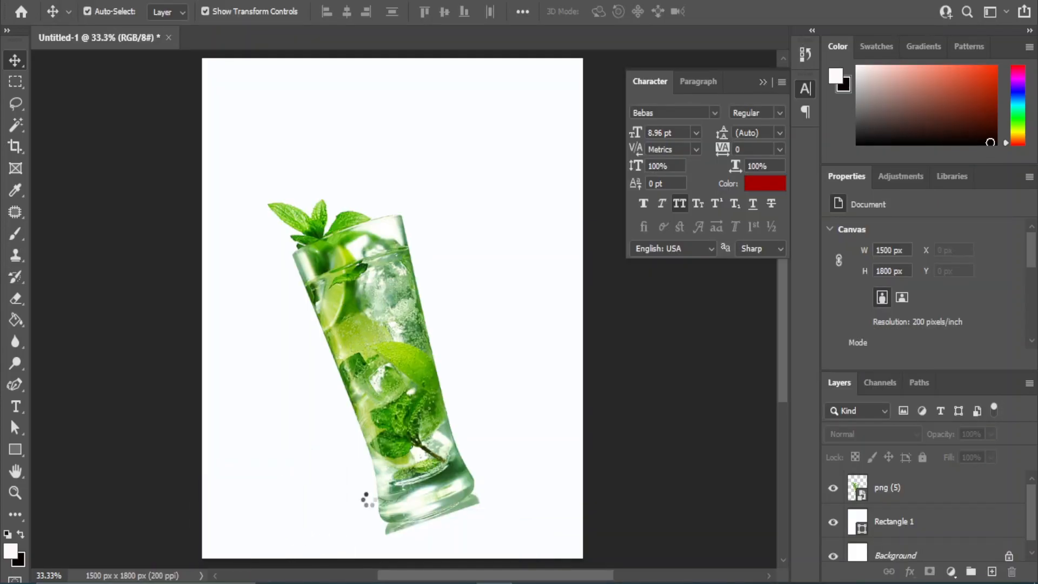
left_click_drag(582, 396, 597, 404)
left_click_drag(375, 326, 376, 343)
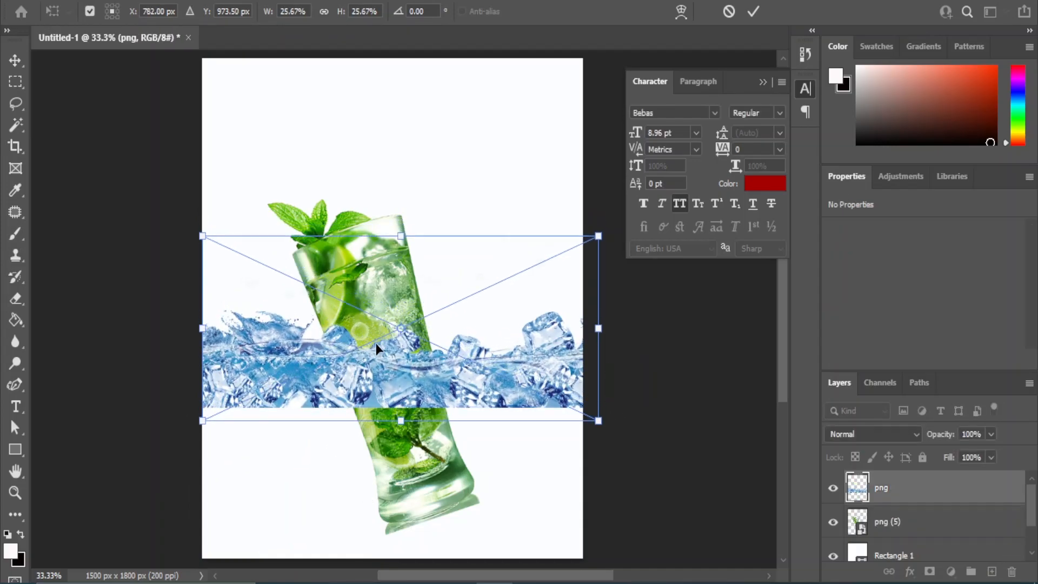
left_click_drag(328, 400, 335, 518)
left_click(16, 61)
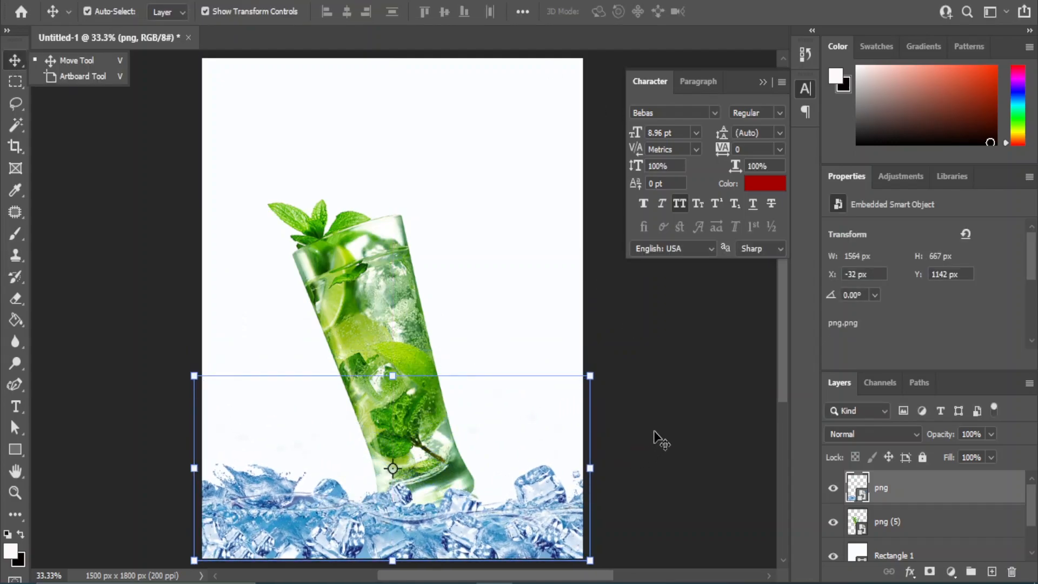
Enlarge the mojito glass to about 224%, rotate it to -16.40° and set its base into the ice water
left_click(406, 330)
left_click_drag(485, 193, 480, 187)
left_click_drag(398, 158, 451, 113)
key("shift+Down")
key("shift+Down")
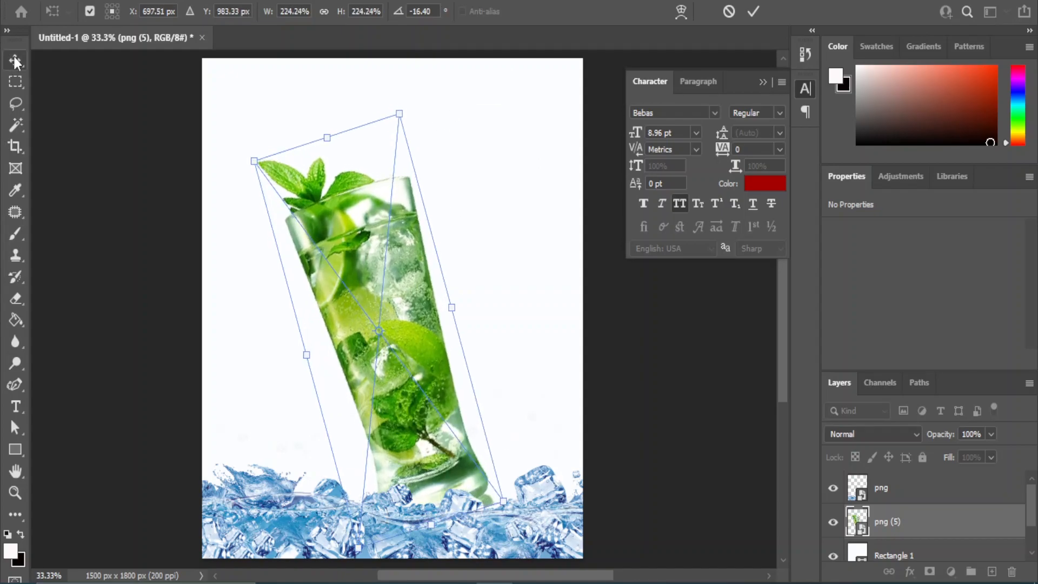
key("Return")
Place png (3), the lime slice with mint and ice, beside the glass's base, scaled to about 494 × 456 px
mouse_move(480, 581)
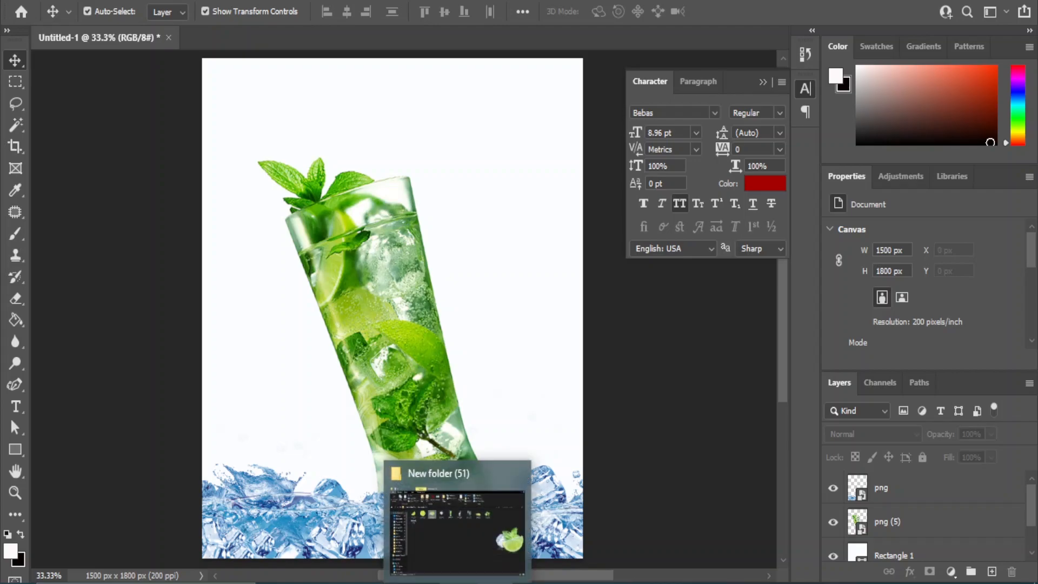
left_click(478, 550)
left_click_drag(340, 145, 484, 511)
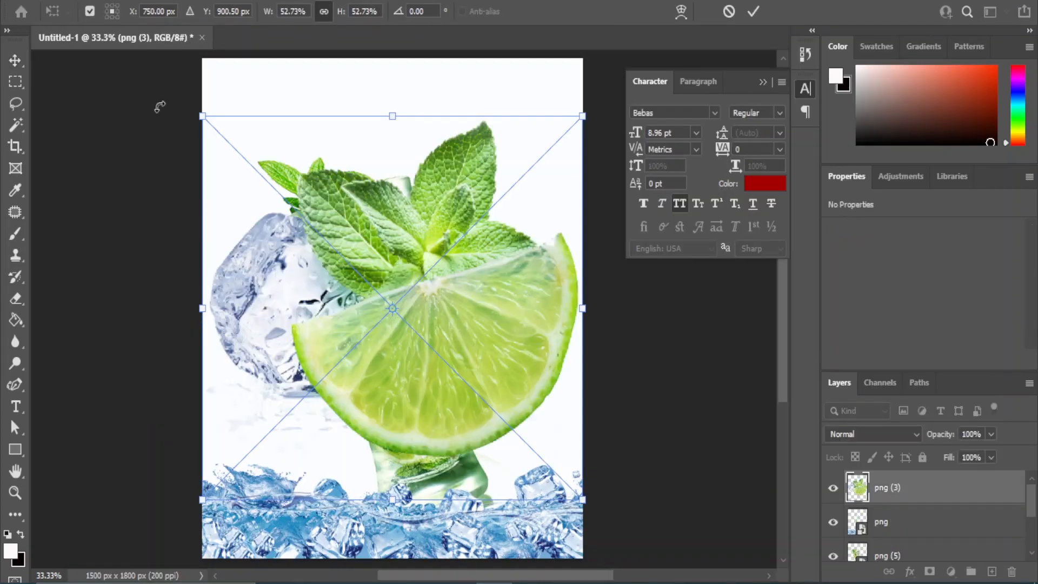
left_click_drag(205, 118, 458, 401)
mouse_move(525, 462)
left_mouse_down()
mouse_move(545, 462)
mouse_move(524, 473)
left_mouse_up()
mouse_move(561, 412)
left_mouse_down()
mouse_move(579, 389)
mouse_move(571, 397)
left_mouse_up()
key("Return")
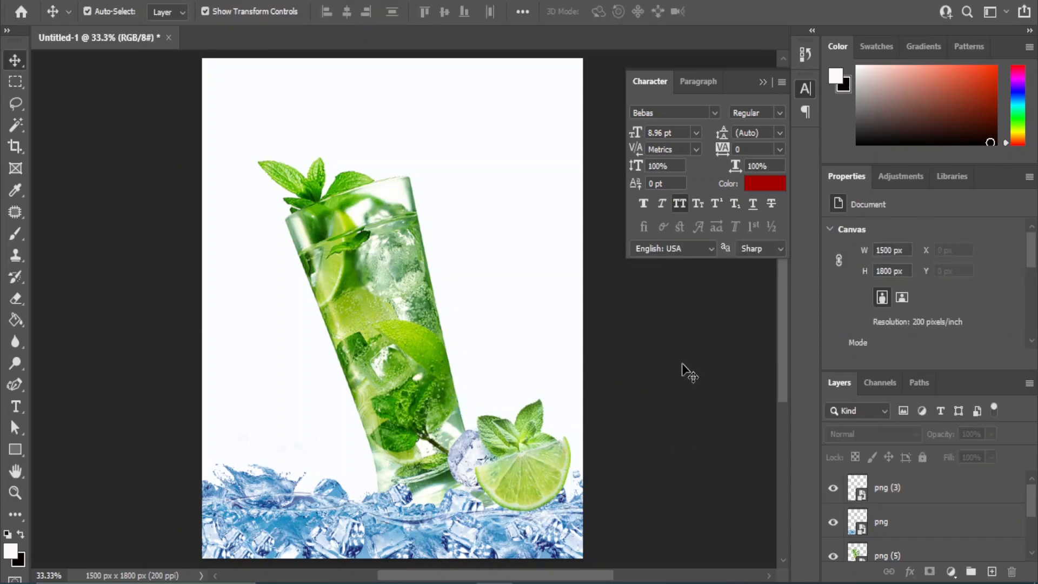
Recolour the background rectangle to light blue #8dbbe0, sampled from the ice water
left_click(530, 181)
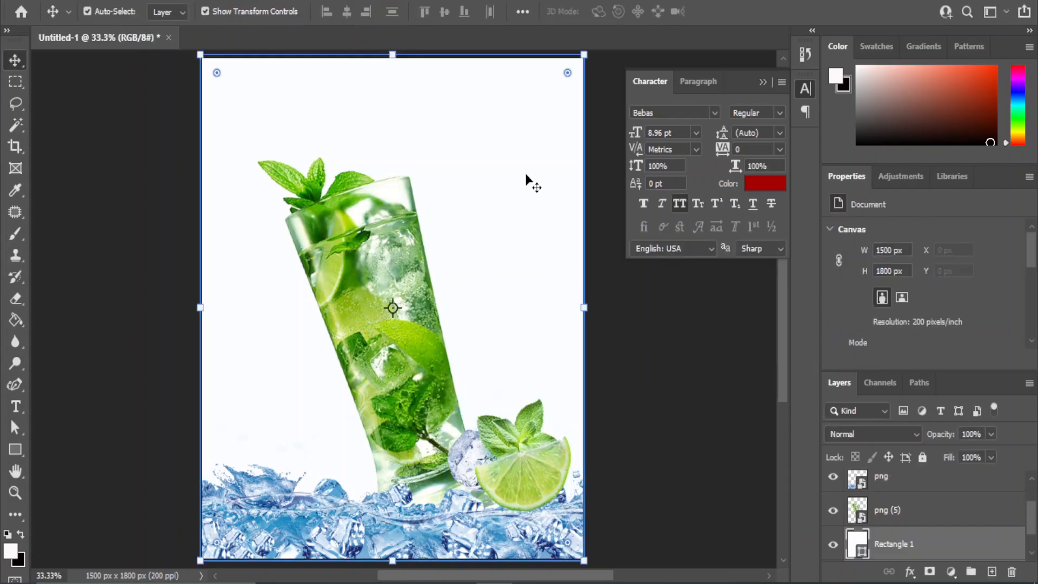
double_click(859, 542)
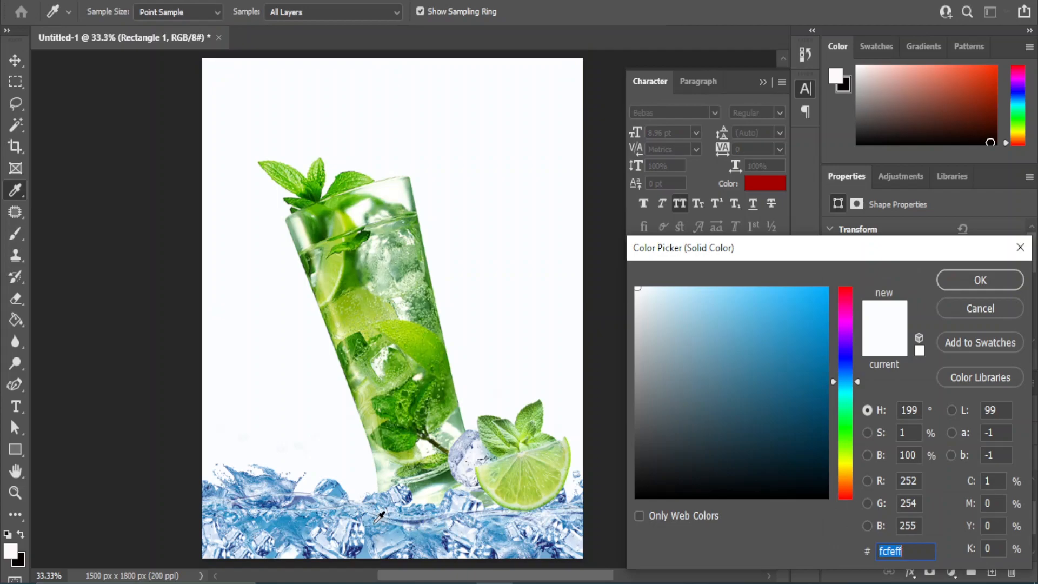
left_click(287, 520)
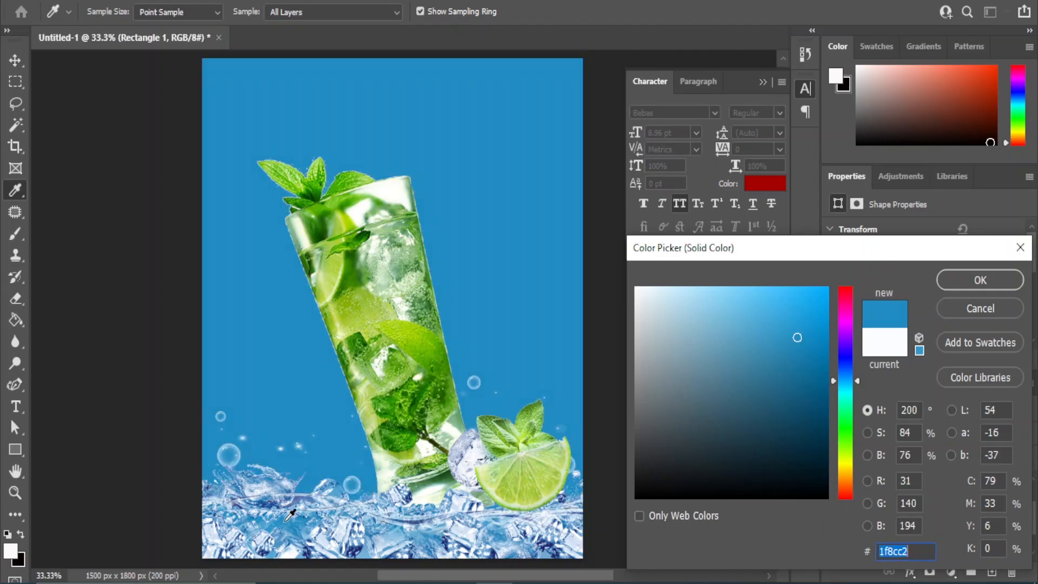
left_click(308, 515)
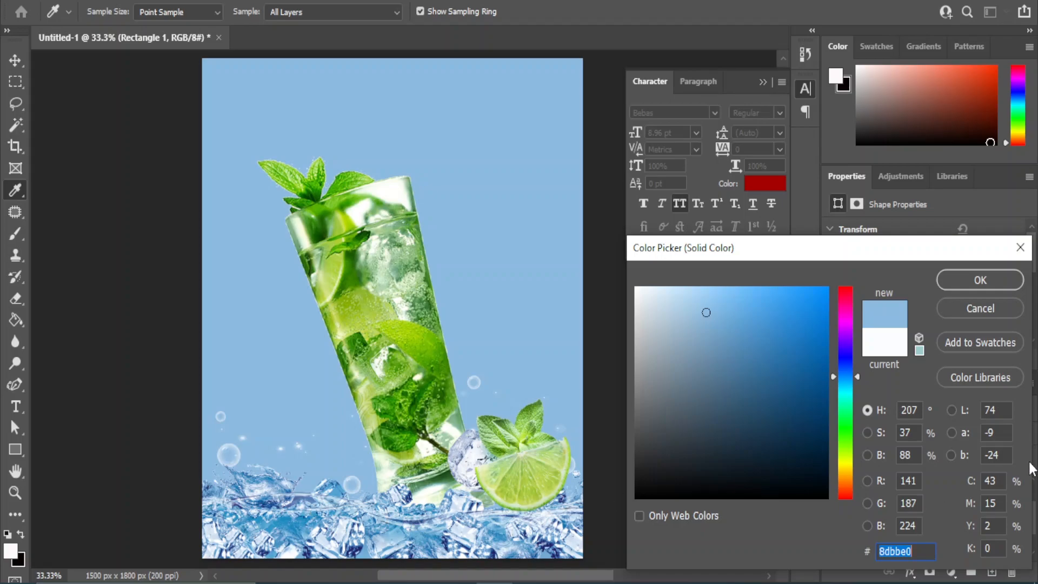
left_click(970, 277)
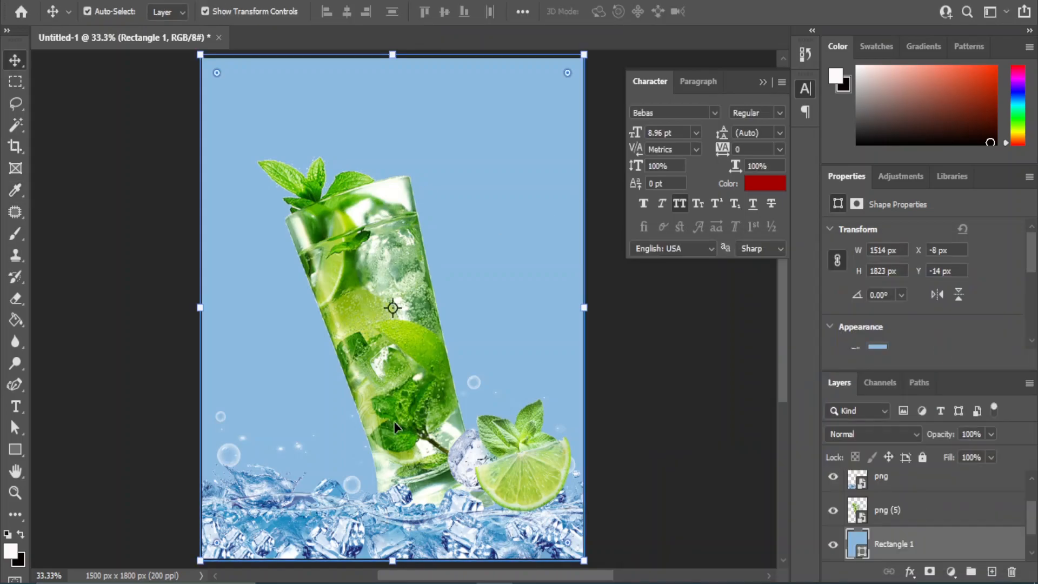
left_click(683, 464)
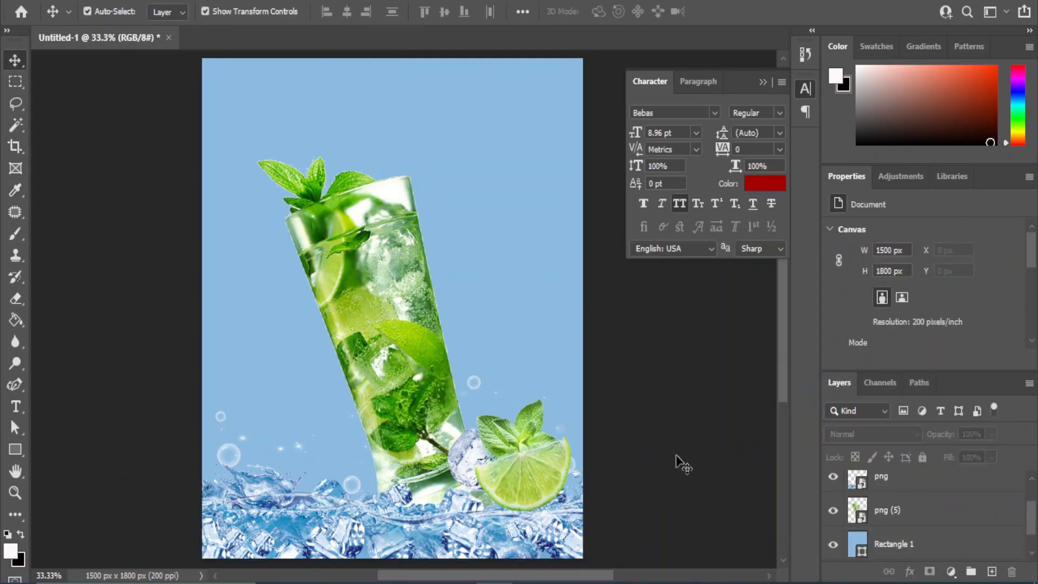
Apply a slight Gaussian Blur to the png (3) lime, mint and ice image
left_click(536, 474)
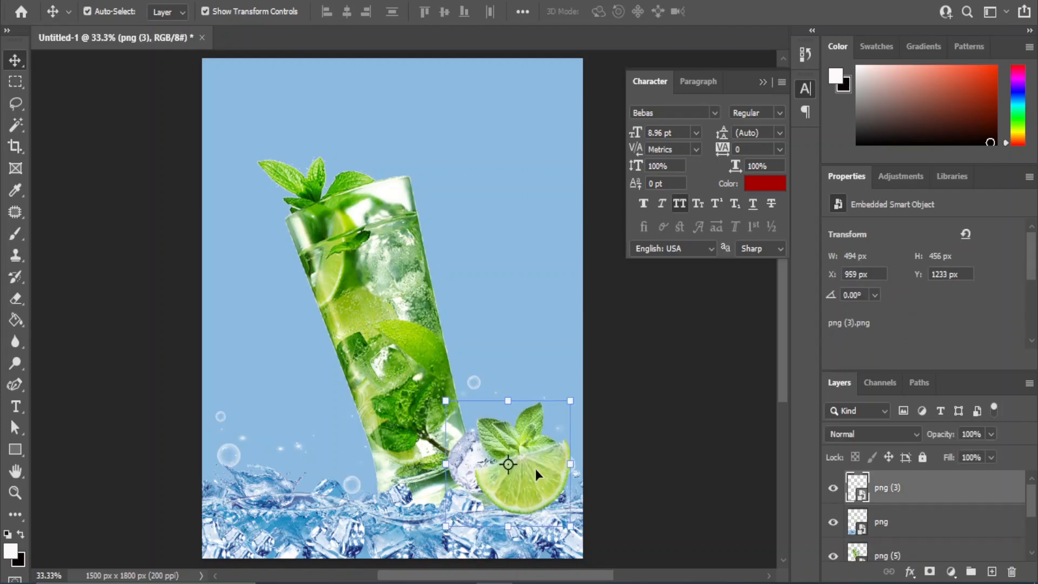
left_click(657, 421)
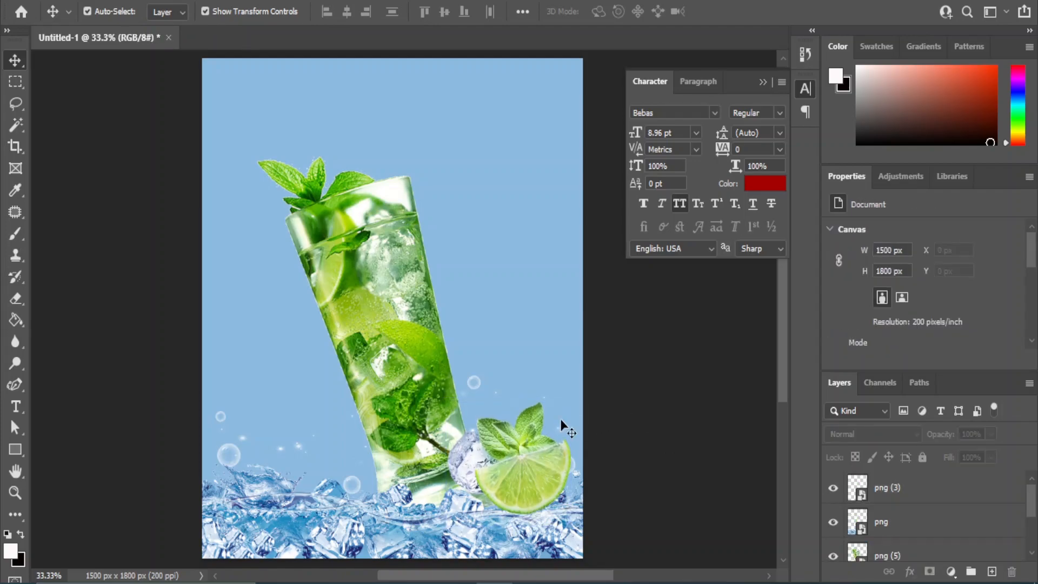
left_click(506, 462)
left_click(207, 2)
mouse_move(225, 201)
left_click(449, 263)
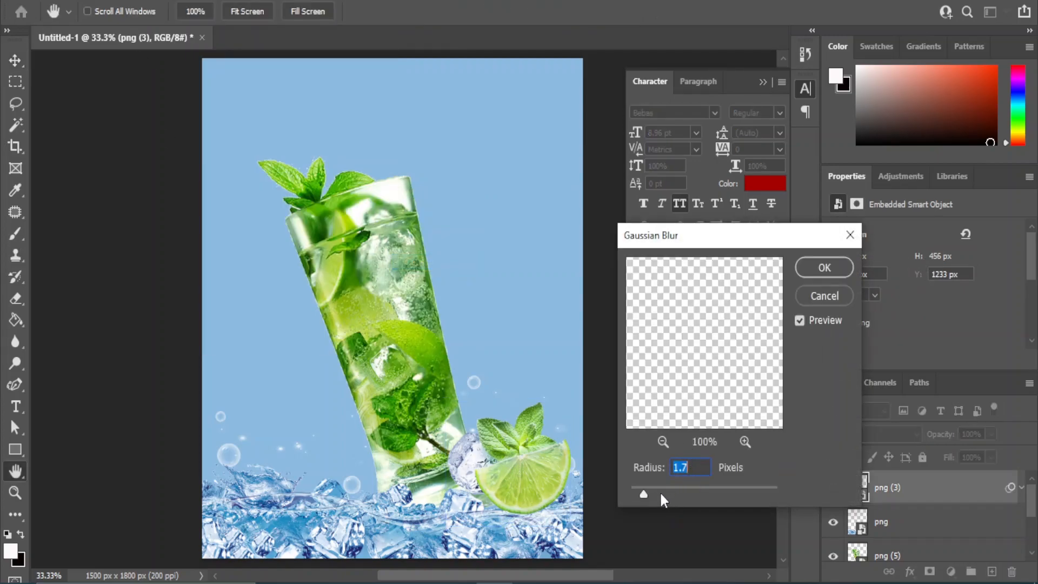
left_click_drag(656, 491, 654, 490)
left_click(837, 268)
left_click(657, 402)
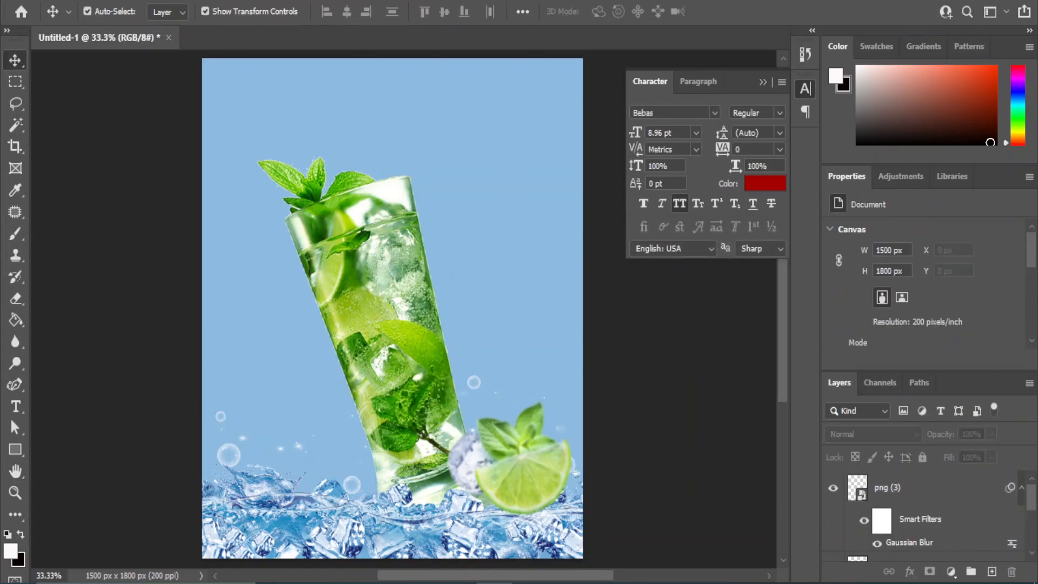
Place png (6), the water splash with mint, ice and lime, over the glass at about 1416 × 1723 px
left_click(973, 1)
left_click_drag(551, 162, 510, 493)
left_click_drag(498, 271, 495, 297)
left_click_drag(914, 494, 922, 571)
left_click(925, 571)
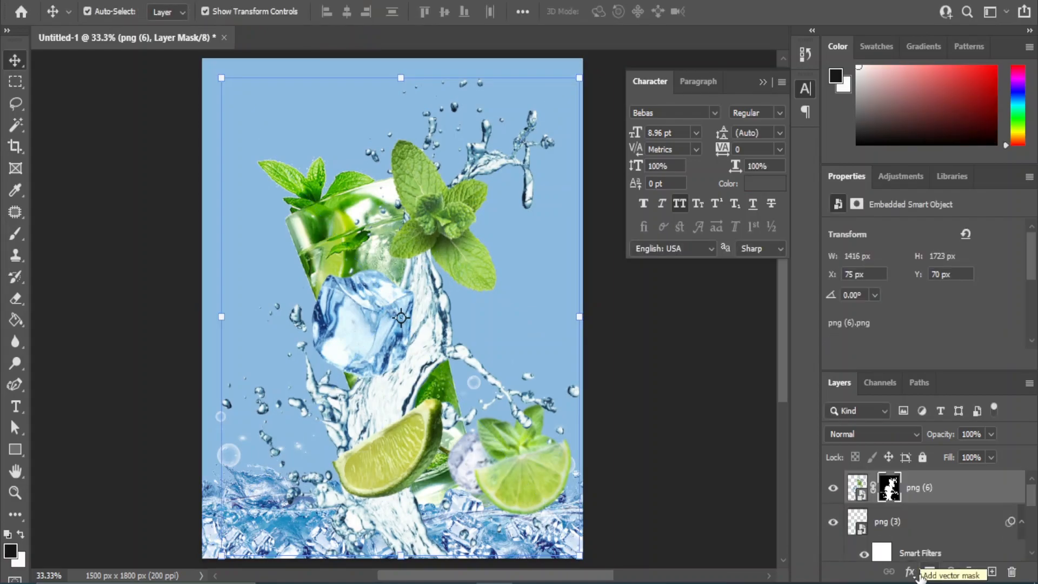
key("ctrl+z")
Move the png (6) splash layer directly above Rectangle 1, behind the glass, and scale it to about 51% on the glass's right side
left_click_drag(934, 496, 888, 518)
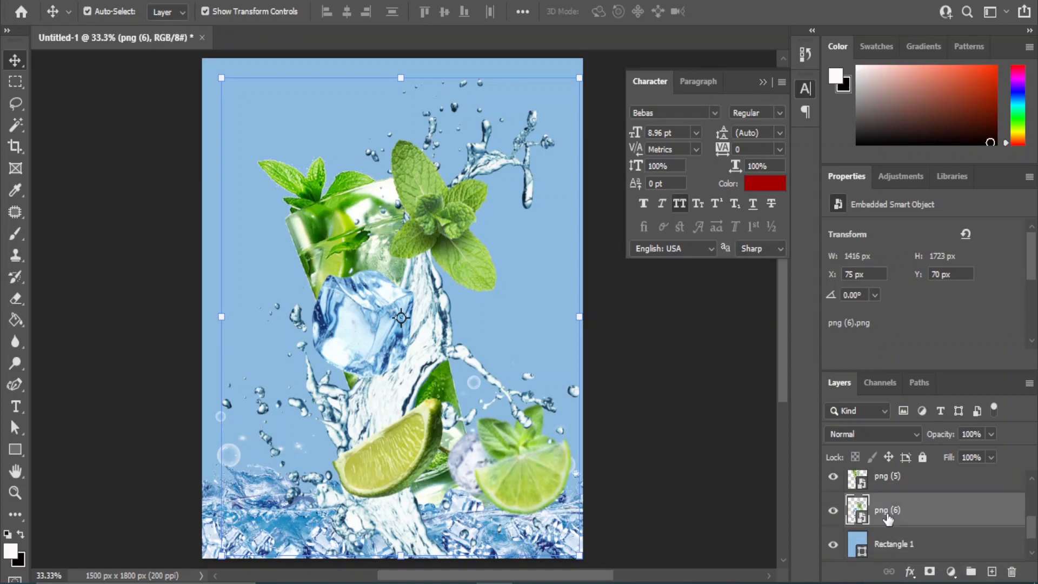
left_click_drag(193, 555, 415, 452)
left_click_drag(477, 267, 479, 284)
key("shift+Down")
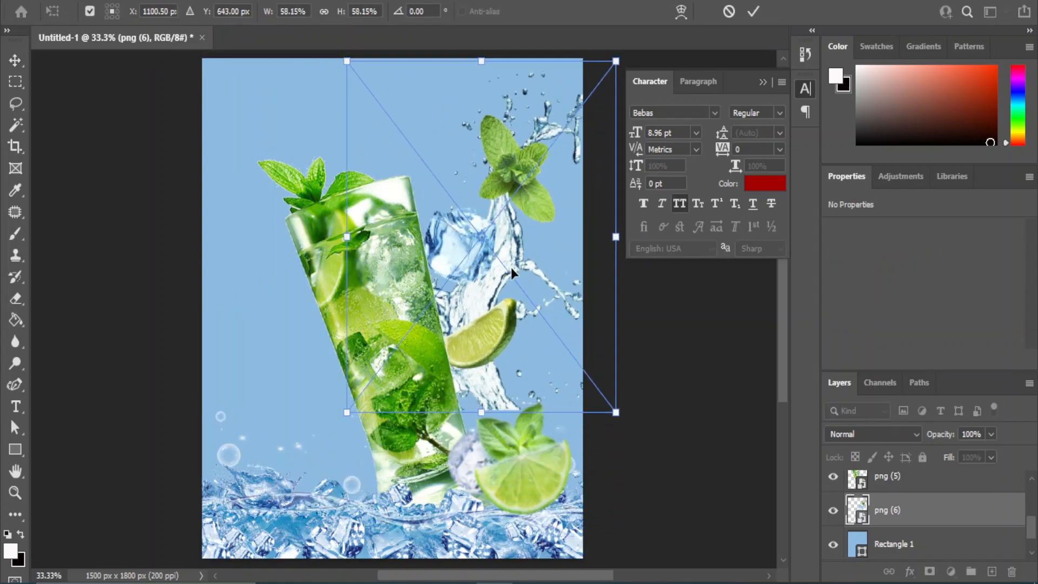
key("shift+Down")
key("shift+Down")
key("shift+Down")
key("shift+Down")
key("shift+Down")
key("shift+Down")
key("shift+Down")
left_click_drag(618, 82, 584, 125)
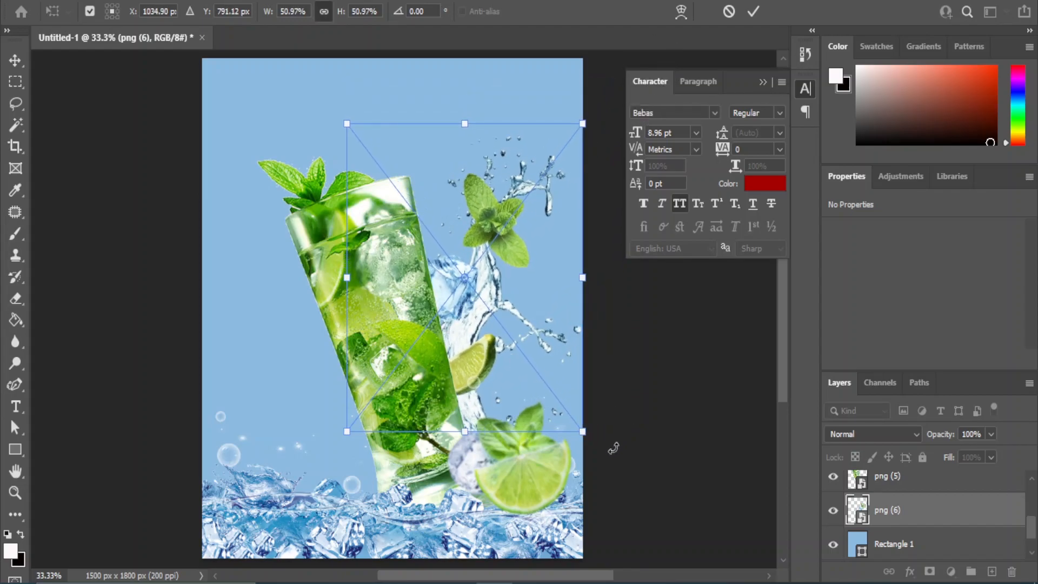
Rotate the png (6) splash to 3° and reduce it to about 41% beside the glass
left_click_drag(613, 447, 603, 455)
key("shift+Right")
key("shift+Right")
key("shift+Right")
key("shift+Right")
key("shift+Right")
key("shift+Right")
key("shift+Right")
key("shift+Right")
key("shift+Right")
key("shift+Right")
left_click_drag(615, 130, 572, 187)
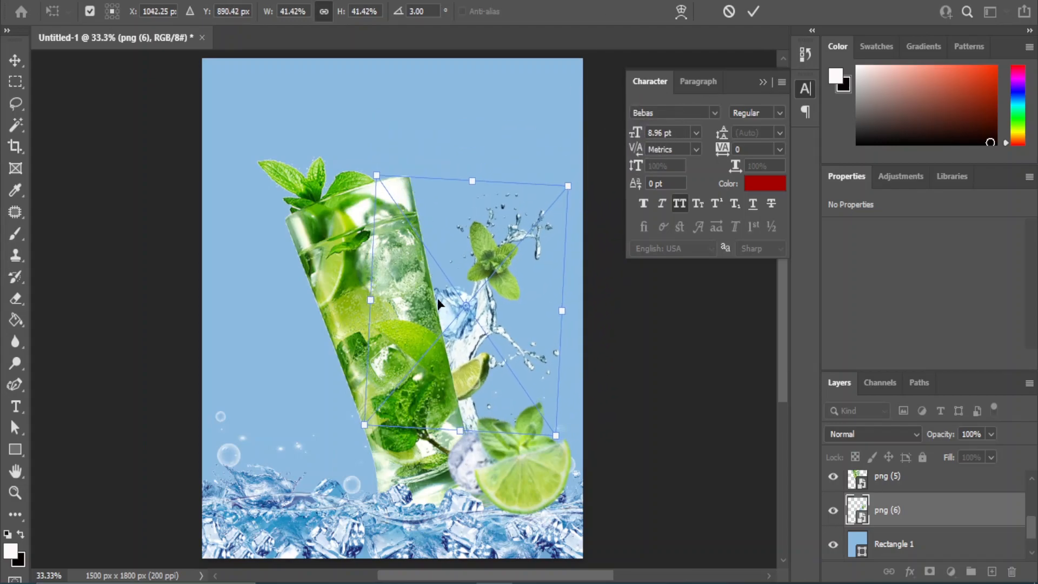
Shift the png (6) splash farther right, rotate it to 11.17° and commit the transform
key("shift+Right")
key("shift+Right")
key("shift+Right")
key("shift+Right")
key("shift+Right")
key("shift+Right")
key("shift+Right")
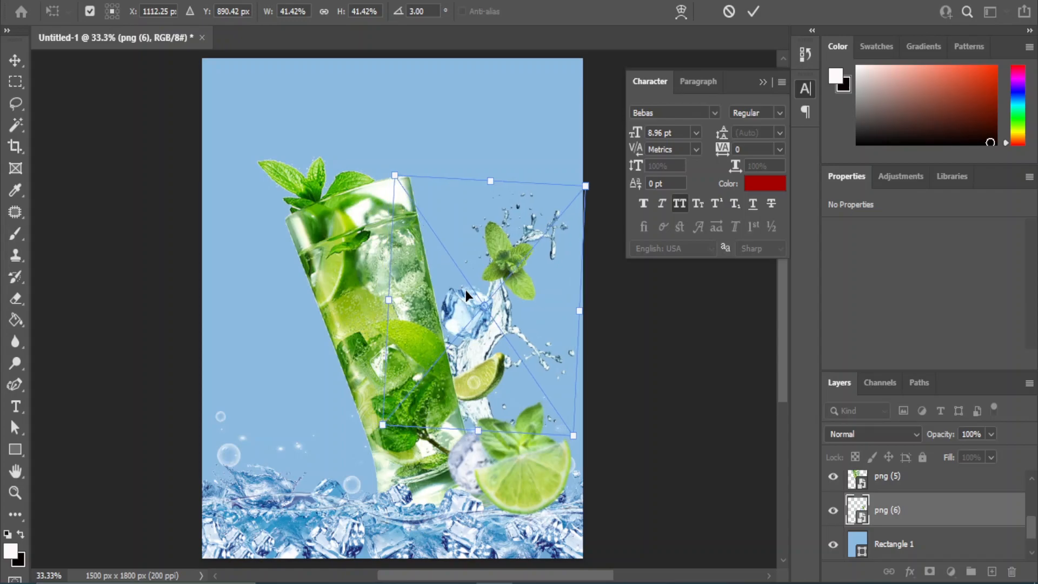
left_click_drag(633, 385, 609, 398)
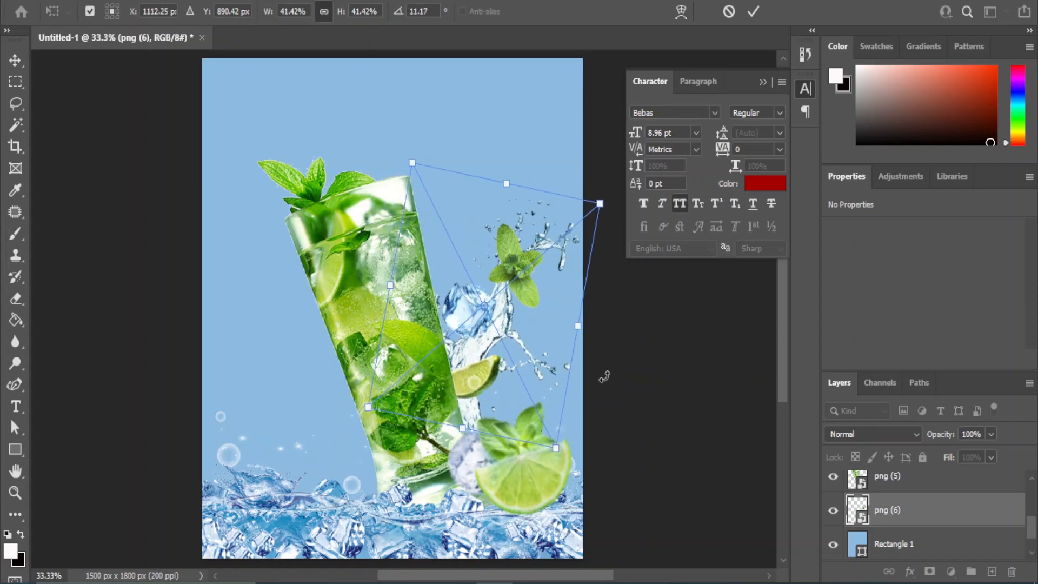
key("shift+Right")
left_click(14, 64)
Apply a Gaussian Blur with a 2.6 px radius to the png (6) splash and deselect the layer
left_click(207, 1)
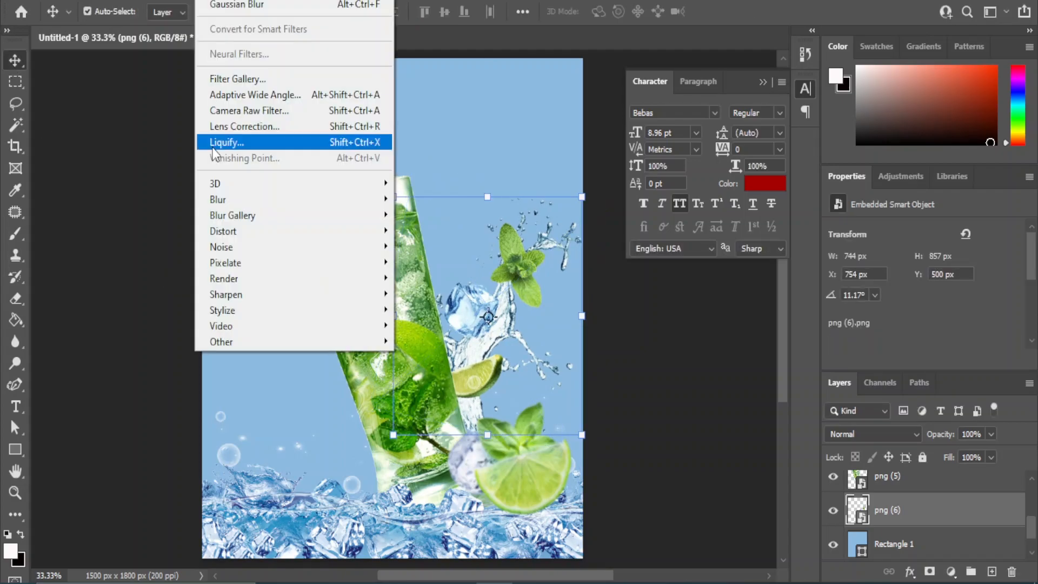
mouse_move(219, 199)
left_click(432, 264)
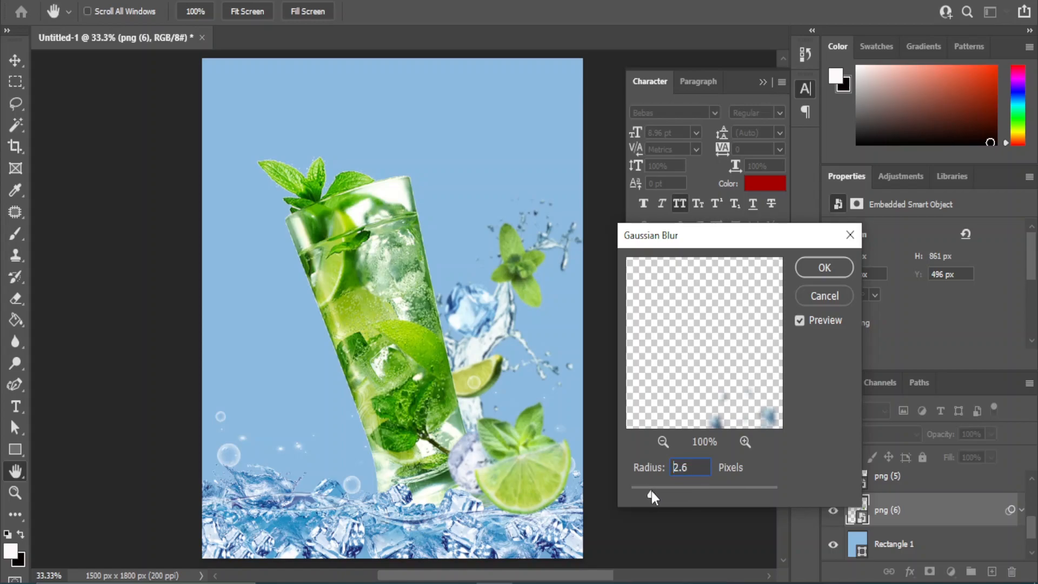
left_click(820, 264)
left_click(669, 433)
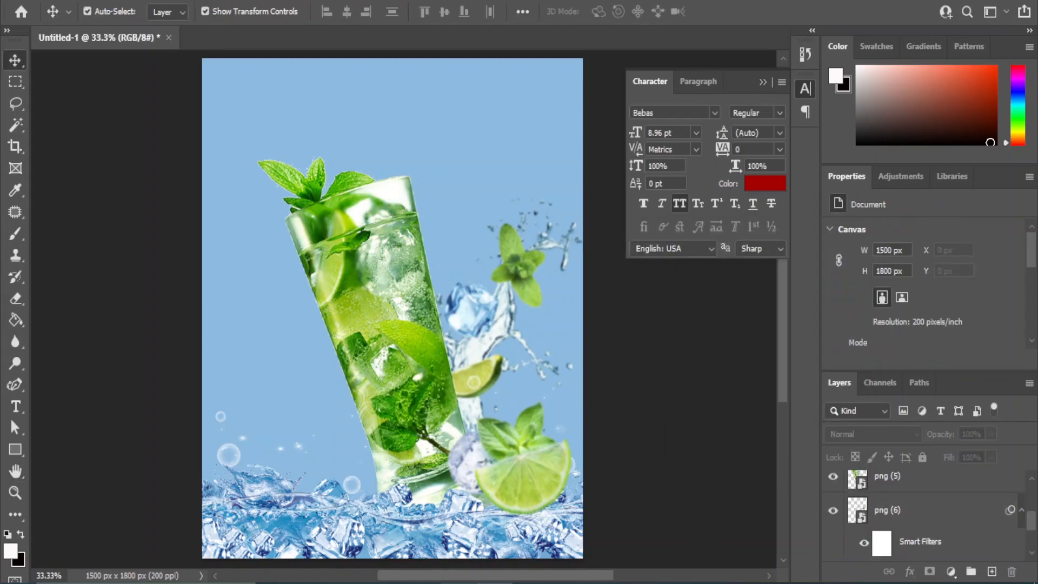
Place png (7), the lime and water splash, at 67.5% and move it directly above png (6), behind the glass
left_click(478, 535)
left_click(438, 327)
left_click_drag(594, 135, 284, 368)
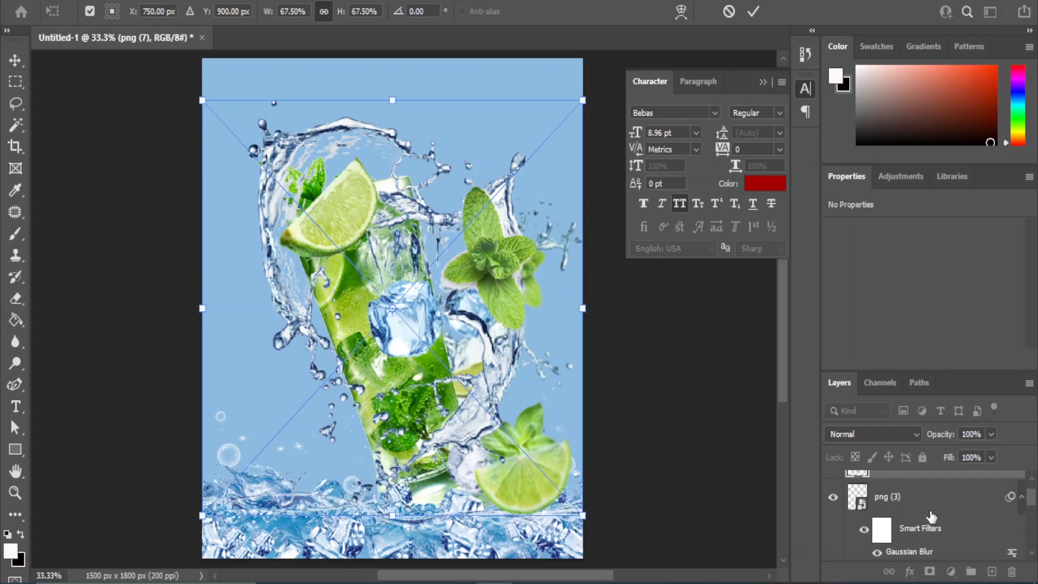
key("Return")
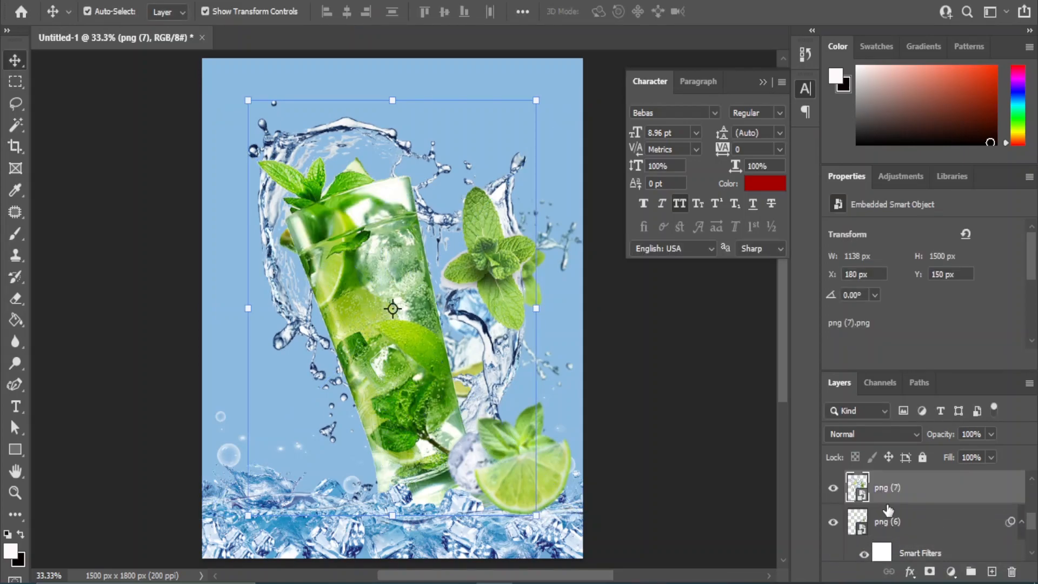
Scale the png (7) splash to about 38% and shift it to the glass's left side, around X 380, Y 1147 px
left_click_drag(537, 102, 415, 282)
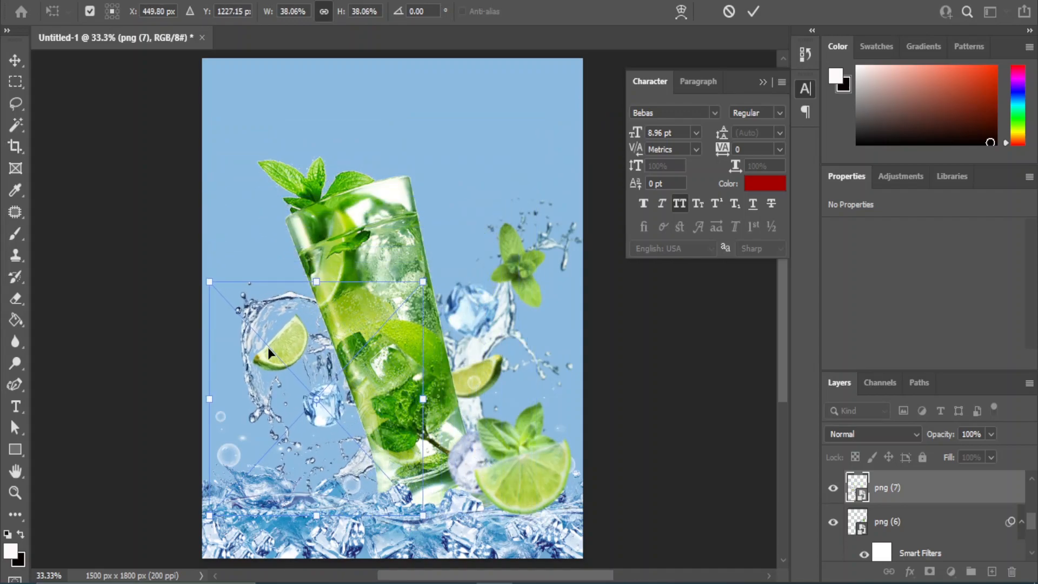
left_click_drag(280, 342, 268, 348)
key("shift+Left")
key("shift+Left")
key("shift+Up")
key("shift+Up")
key("shift+Up")
key("shift+Up")
key("shift+Up")
key("shift+Up")
key("shift+Up")
key("shift+Up")
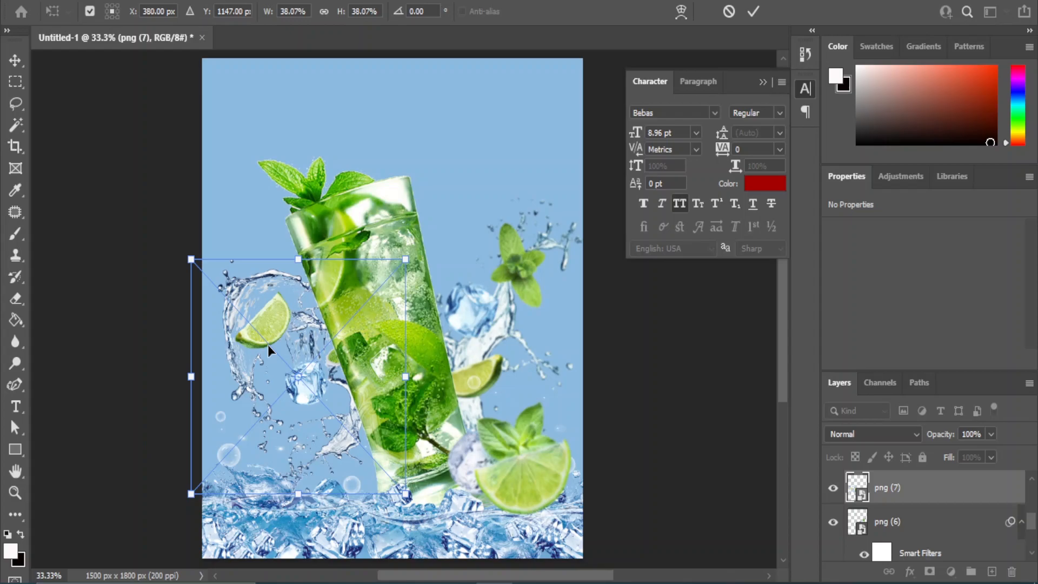
Reduce the png (7) splash to about 23.4%, rotate it to 4.25° and commit the transform
left_click_drag(191, 260, 230, 301)
left_click_drag(405, 493, 480, 439)
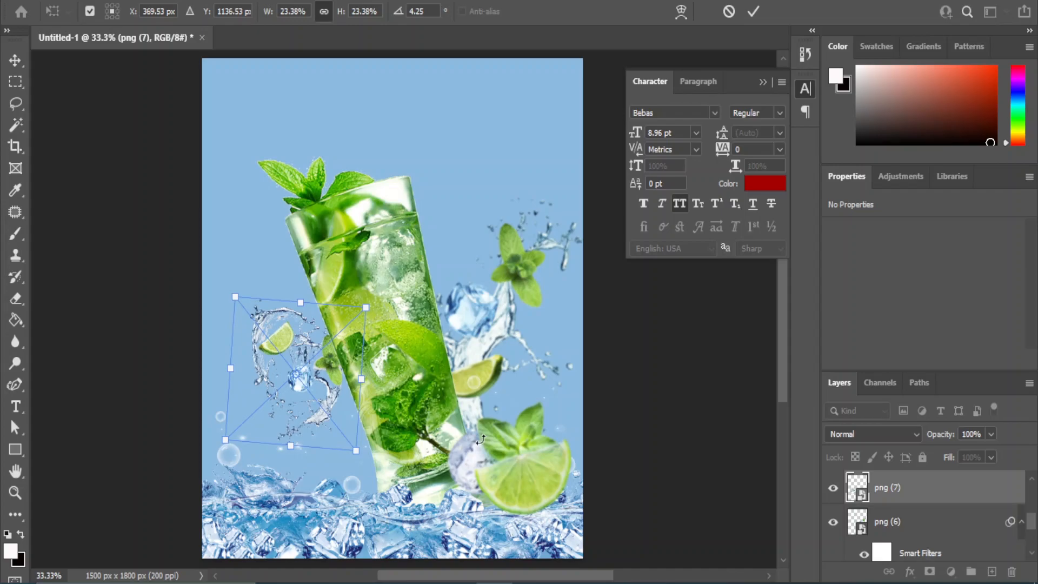
key("Return")
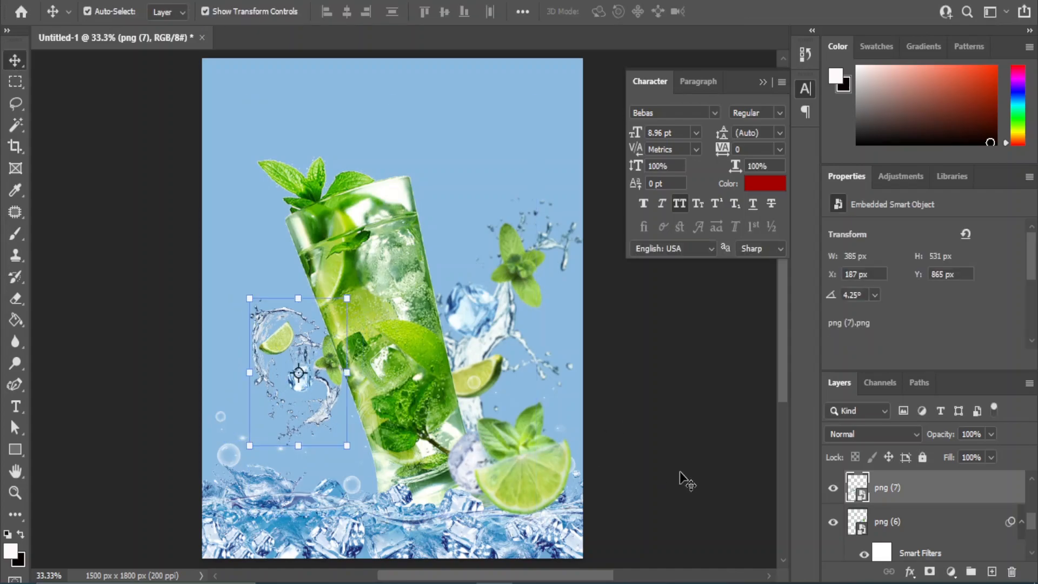
left_click(687, 454)
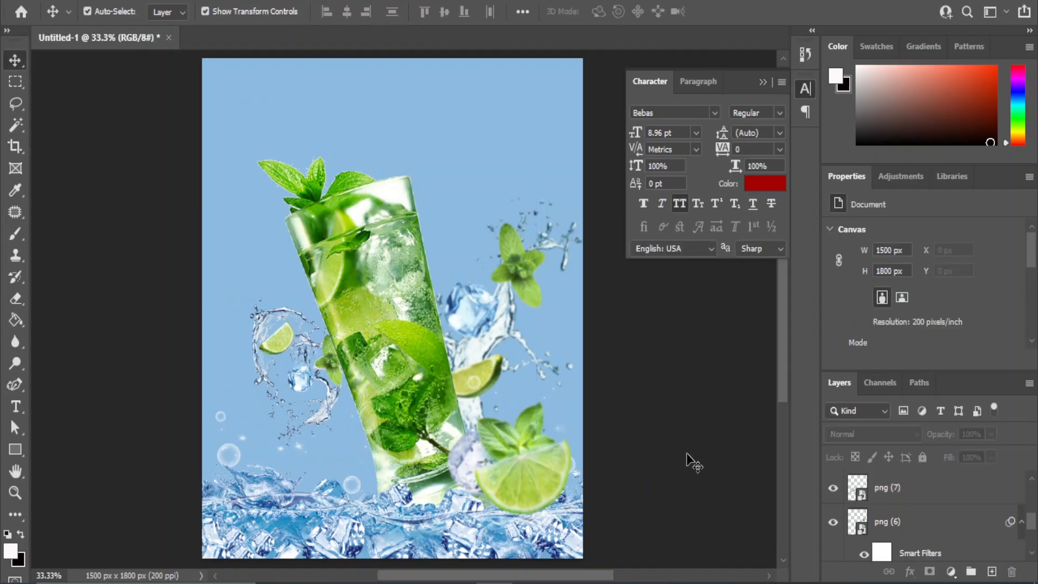
Apply a Gaussian Blur with a 1.3 px radius to the png (7) splash
left_click(338, 373)
key("alt+t")
mouse_move(278, 180)
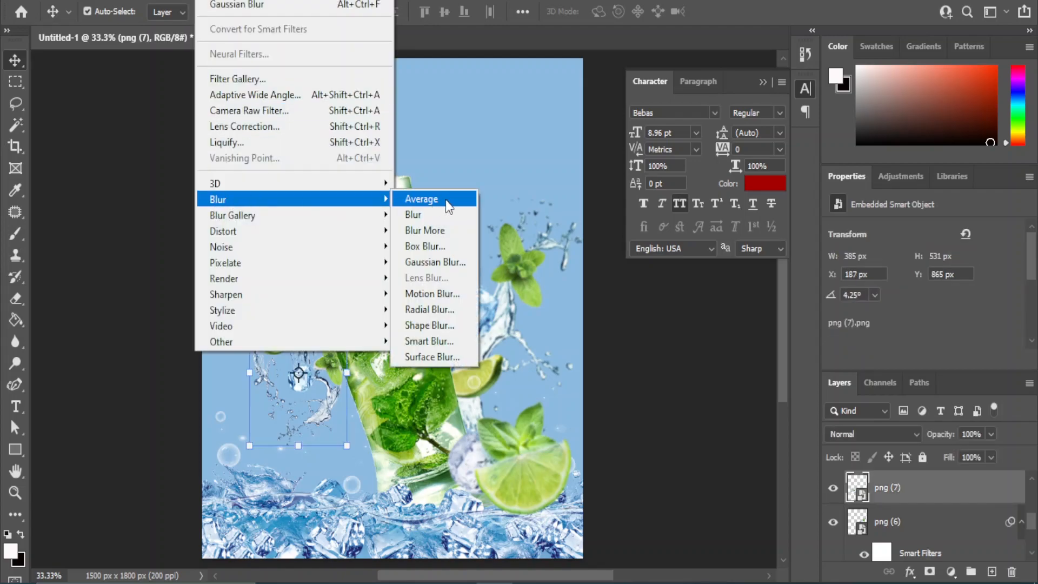
left_click(430, 264)
left_click_drag(648, 495, 641, 491)
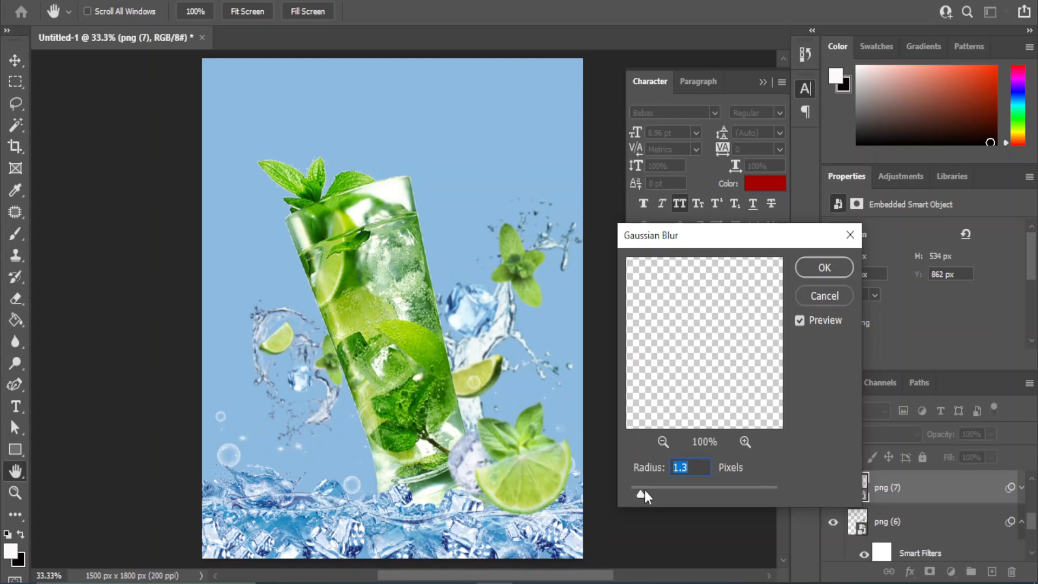
left_click(819, 267)
left_click(661, 412)
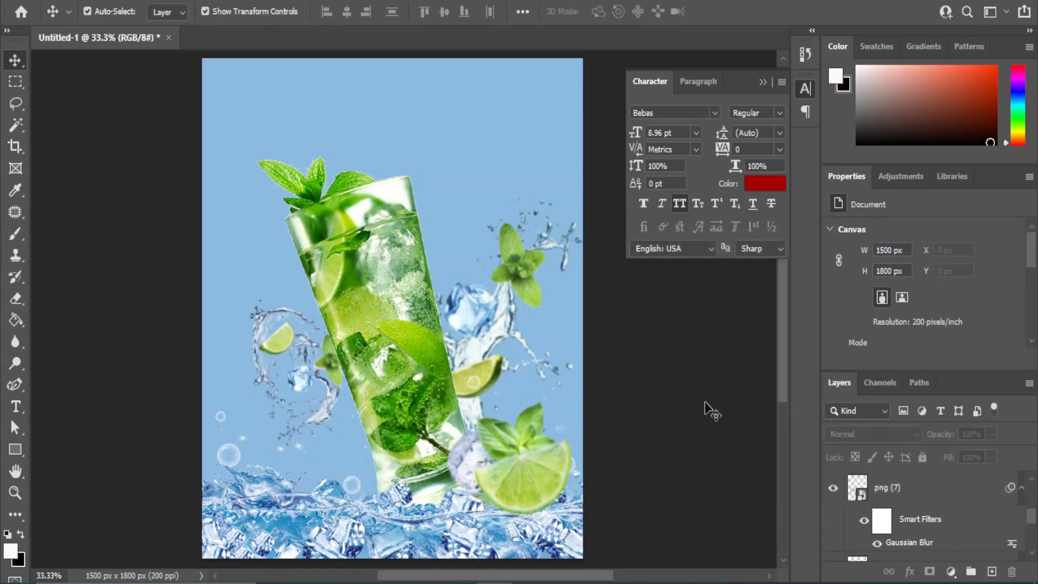
Add the title text LEMON in red Dead Kansas at 60 pt and move it above the glass
left_click_drag(19, 409, 75, 406)
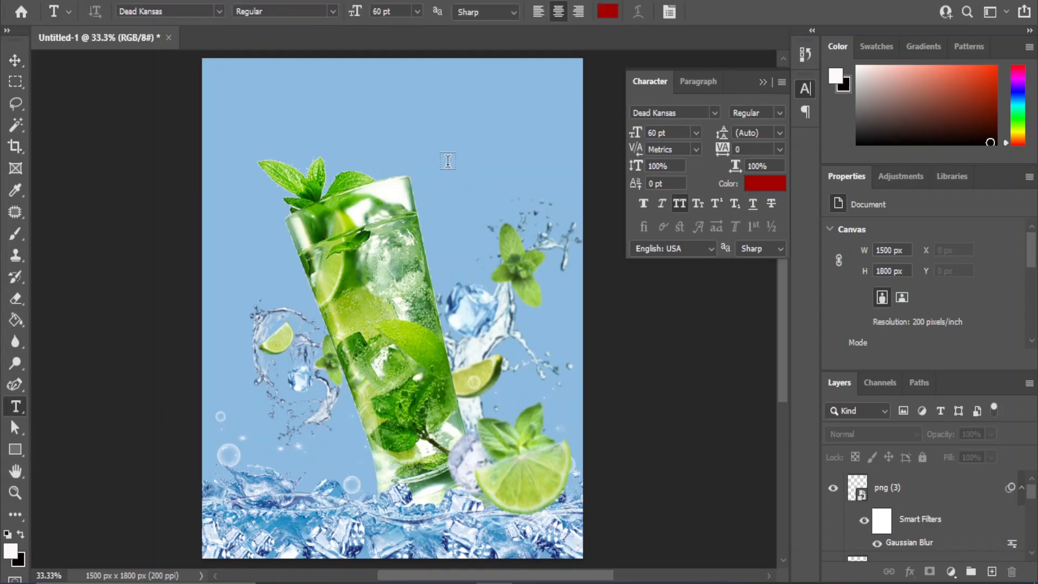
left_click(448, 160)
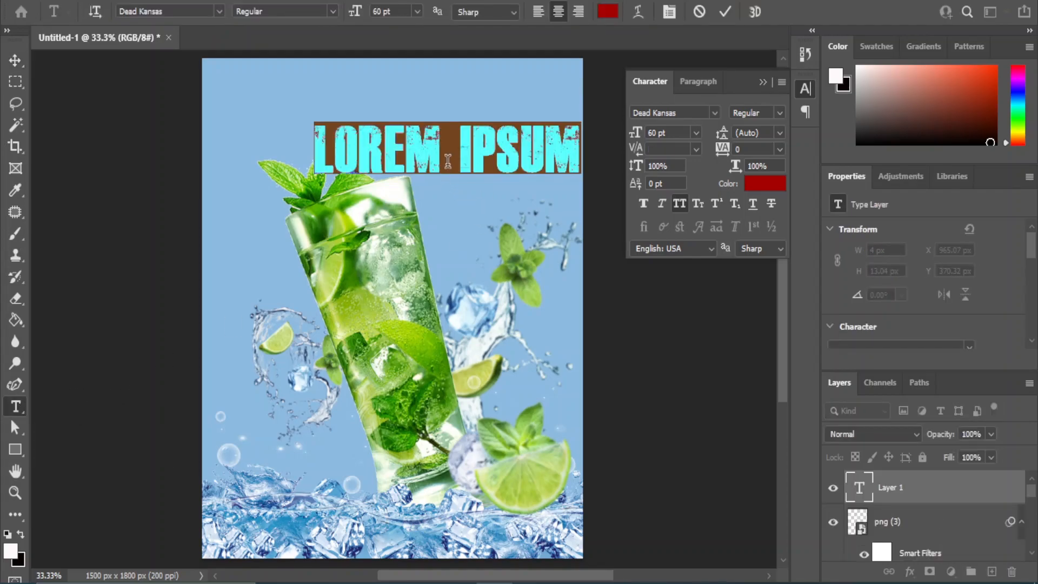
type("LEMON")
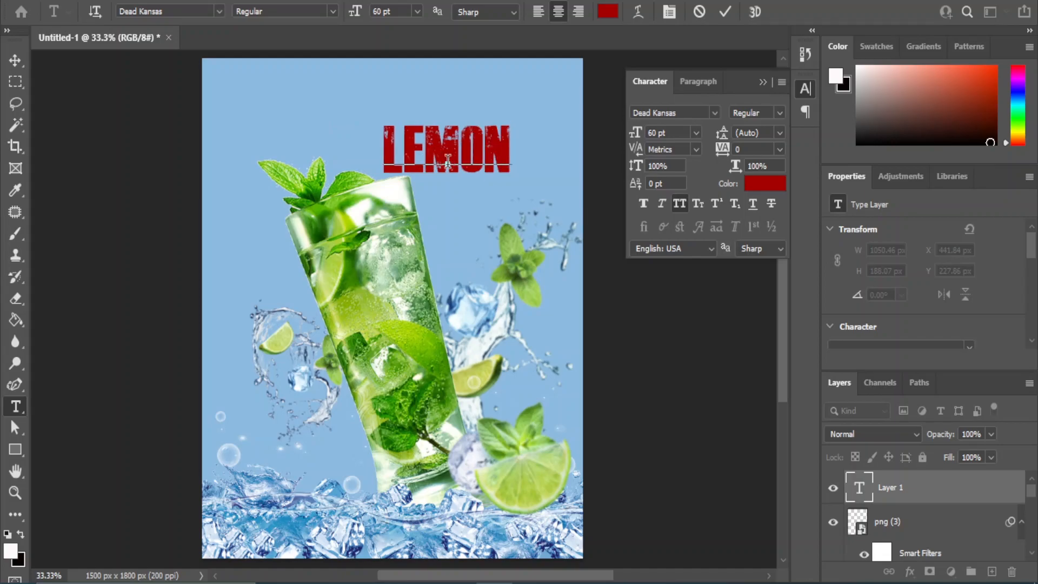
left_click_drag(405, 147, 388, 114)
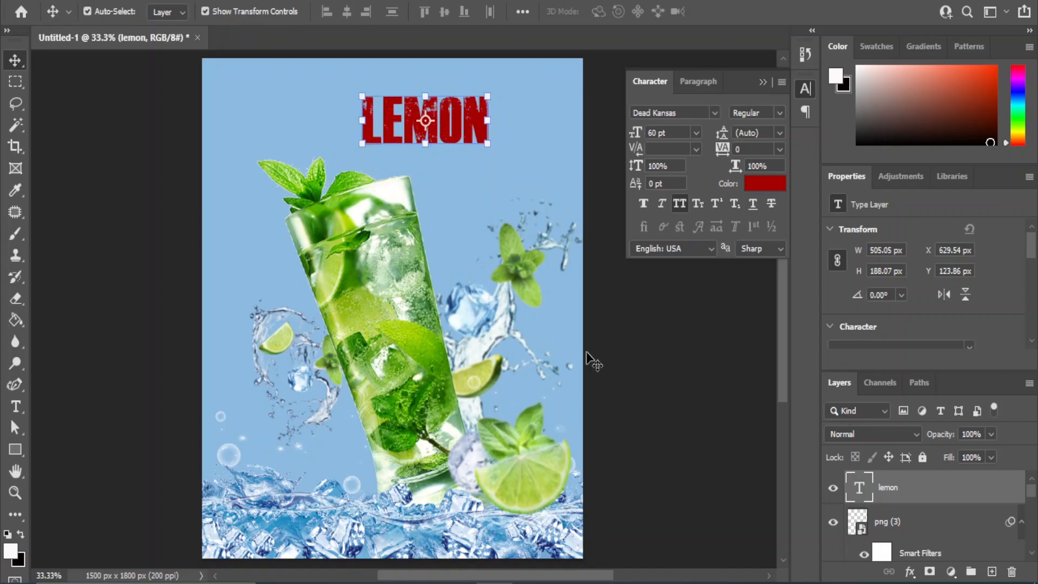
left_click(712, 430)
Centre the LEMON title horizontally against the Rectangle 1 background
left_click(423, 119)
scroll(930, 511, "down", 10)
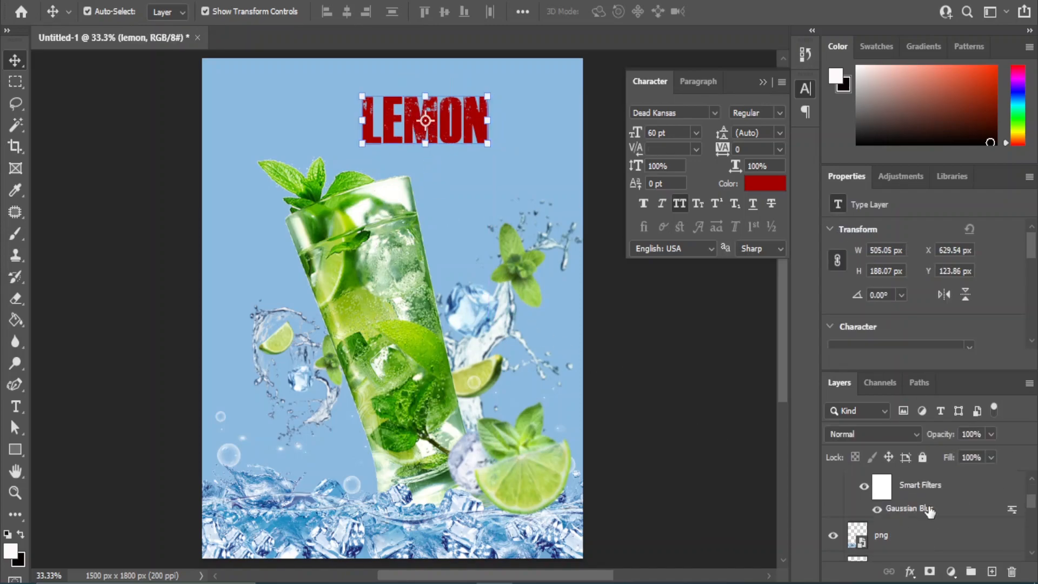
left_click(905, 518, "ctrl")
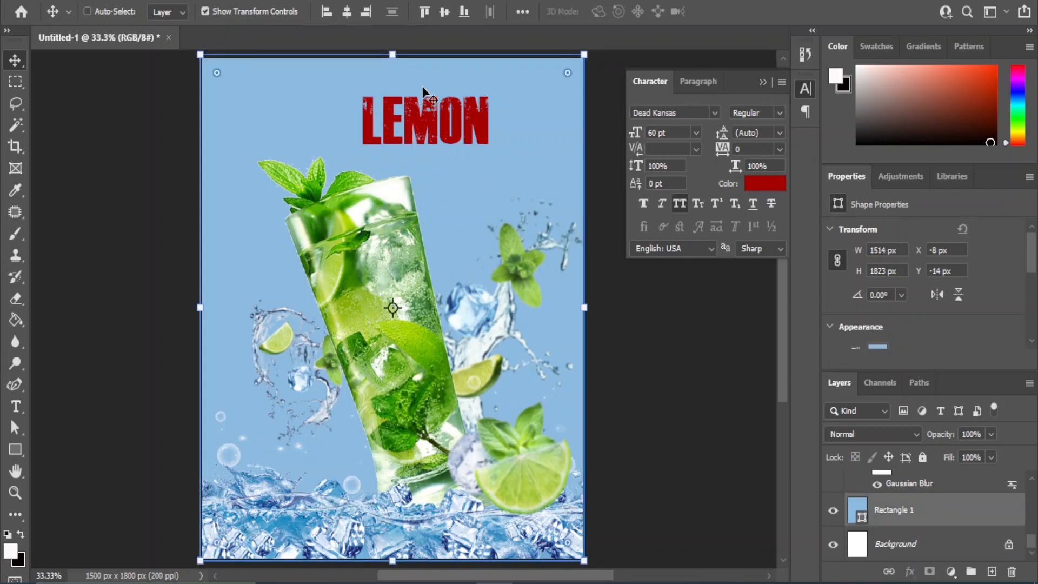
left_click(346, 12)
left_click(701, 391)
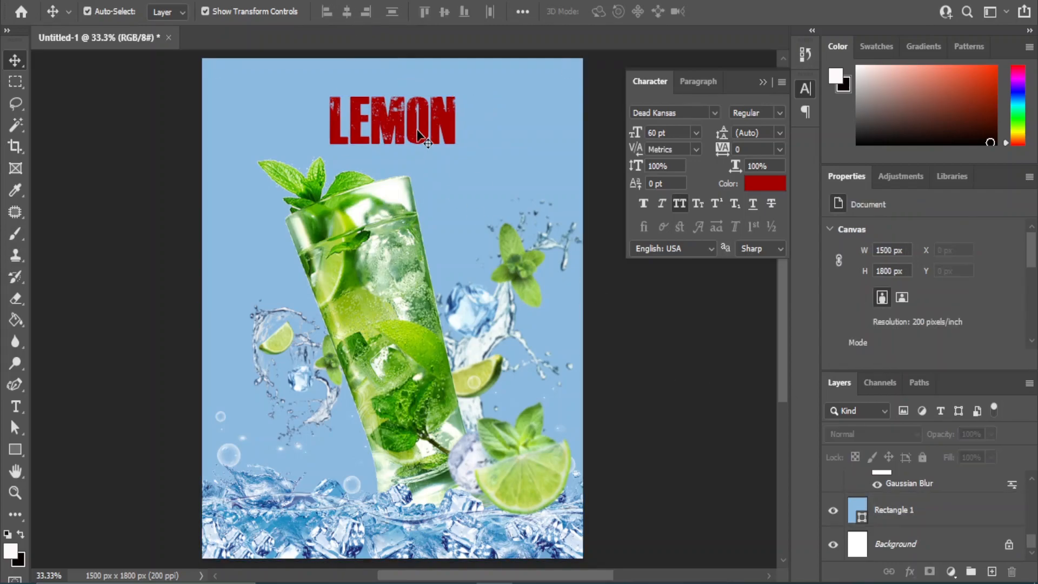
Set the LEMON title's font size to 72 pt
left_click(424, 135)
left_click(696, 132)
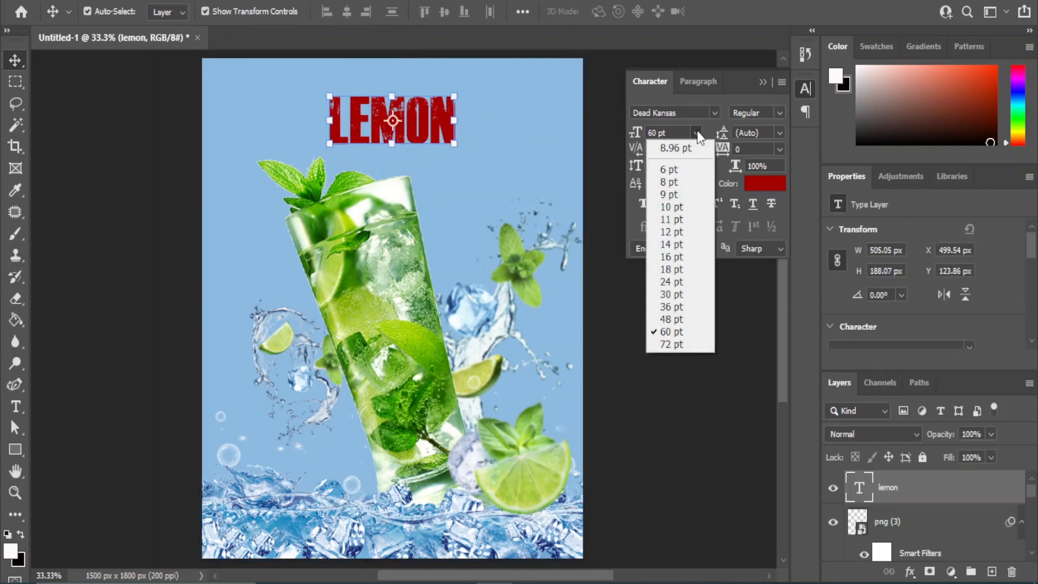
left_click(673, 346)
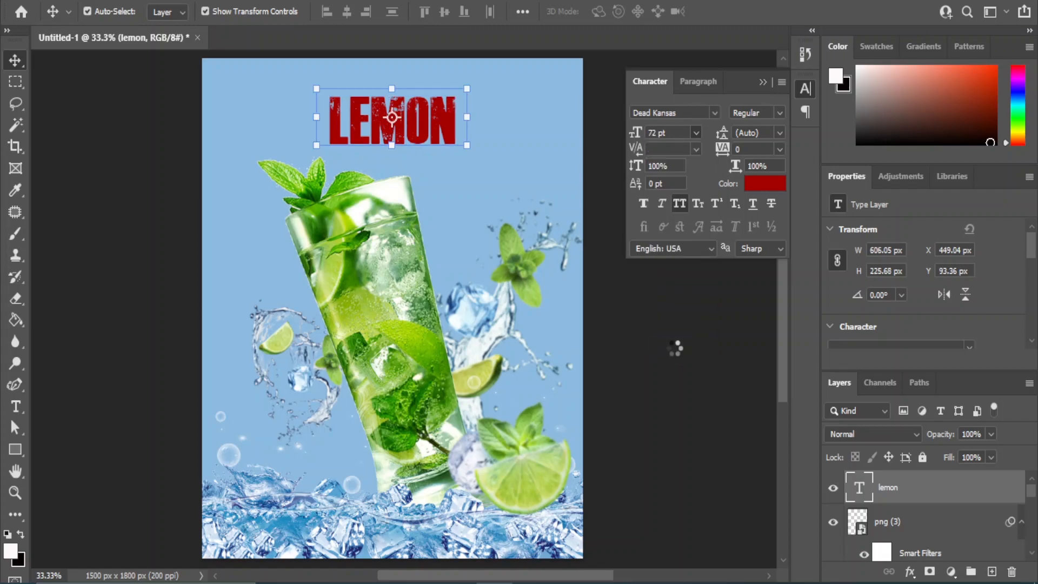
left_click(702, 396)
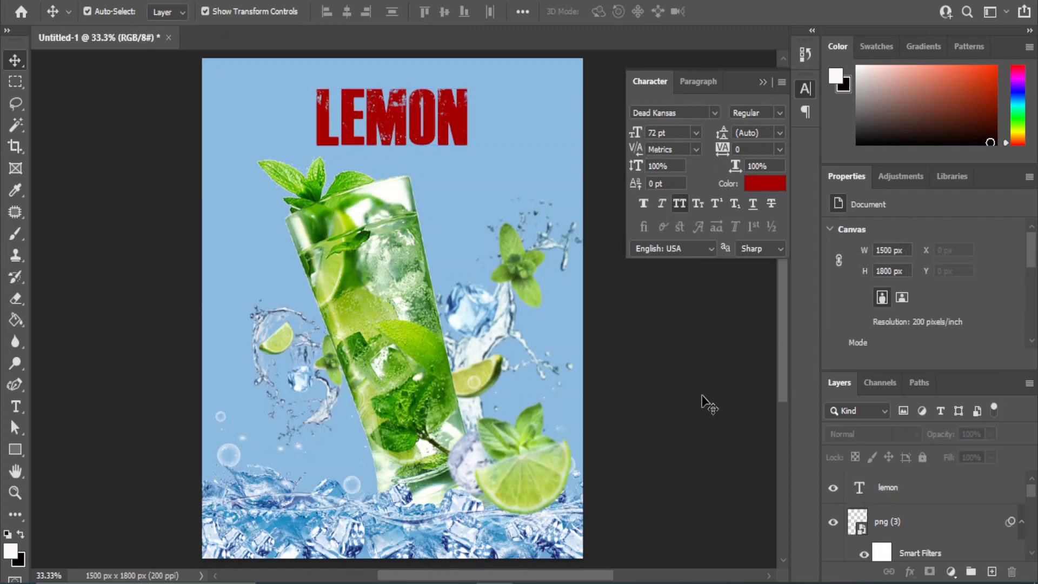
Add a black drop shadow to the LEMON title with 41% opacity, 9 px distance, 40% spread and 35 px size
left_click(414, 114)
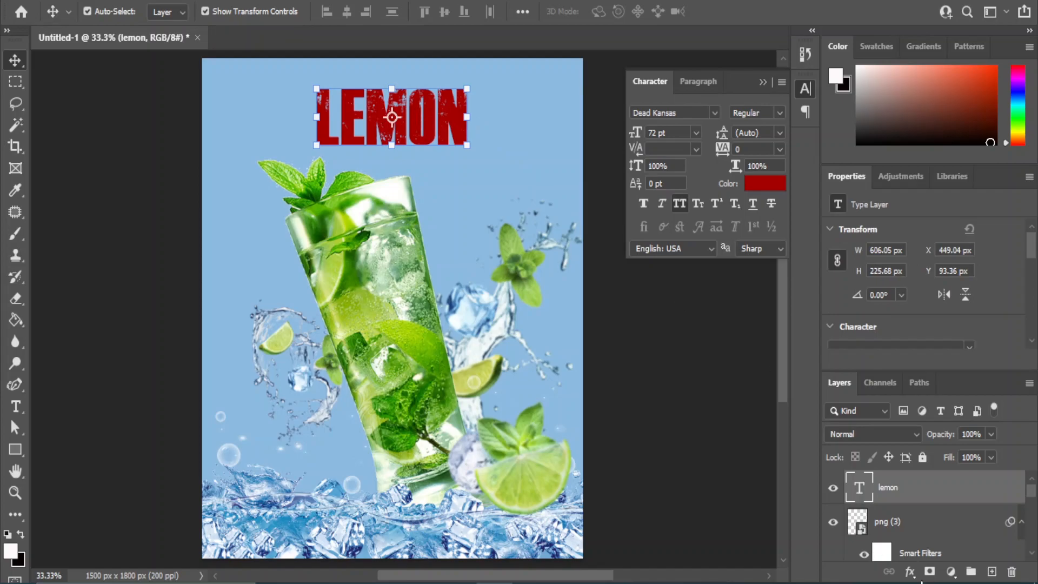
left_click(910, 572)
left_click(925, 410)
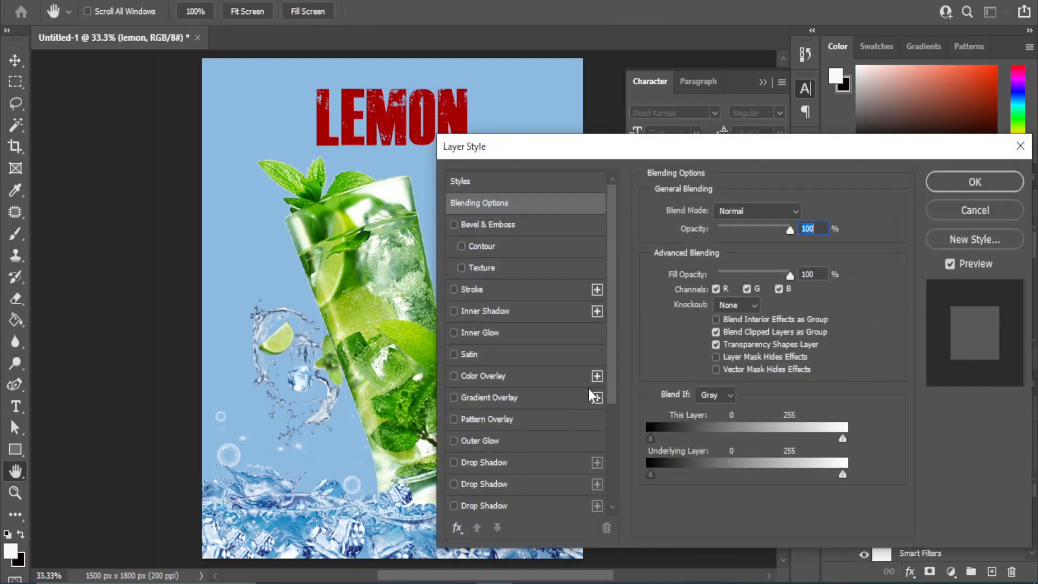
left_click_drag(526, 146, 527, 121)
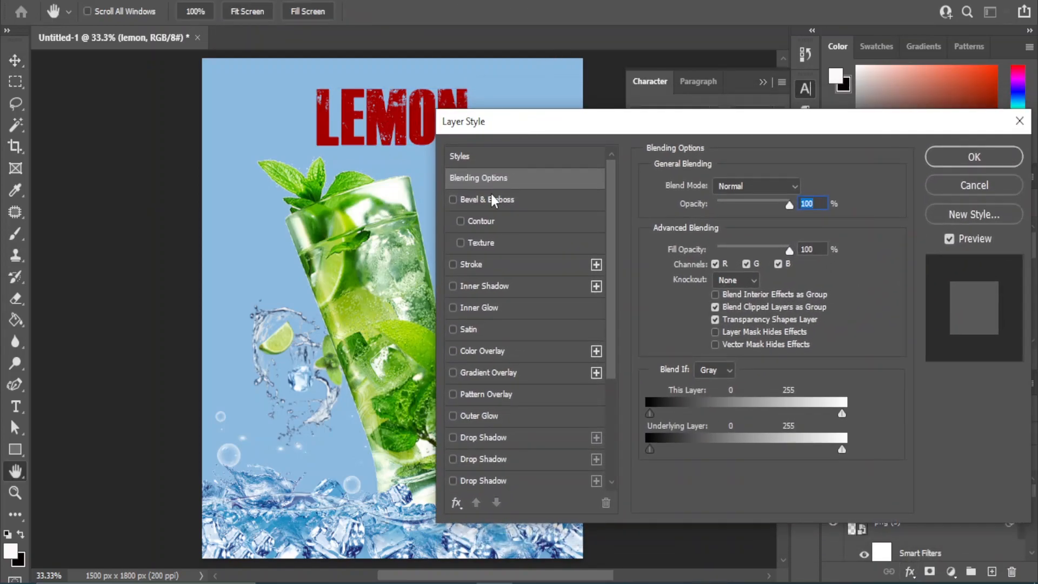
left_click(452, 439)
left_click(487, 438)
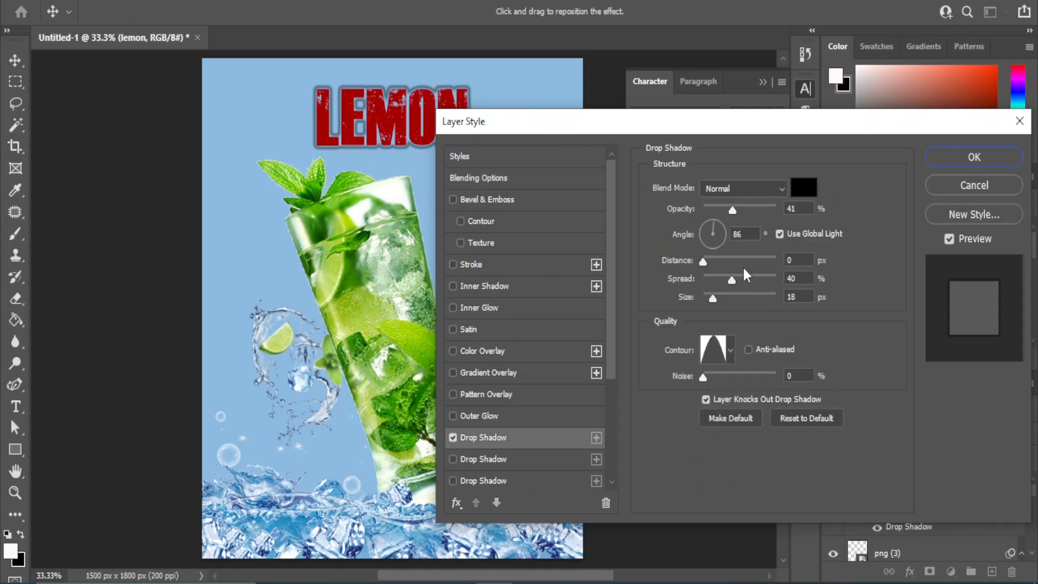
left_click_drag(704, 262, 710, 262)
left_click_drag(568, 127, 588, 194)
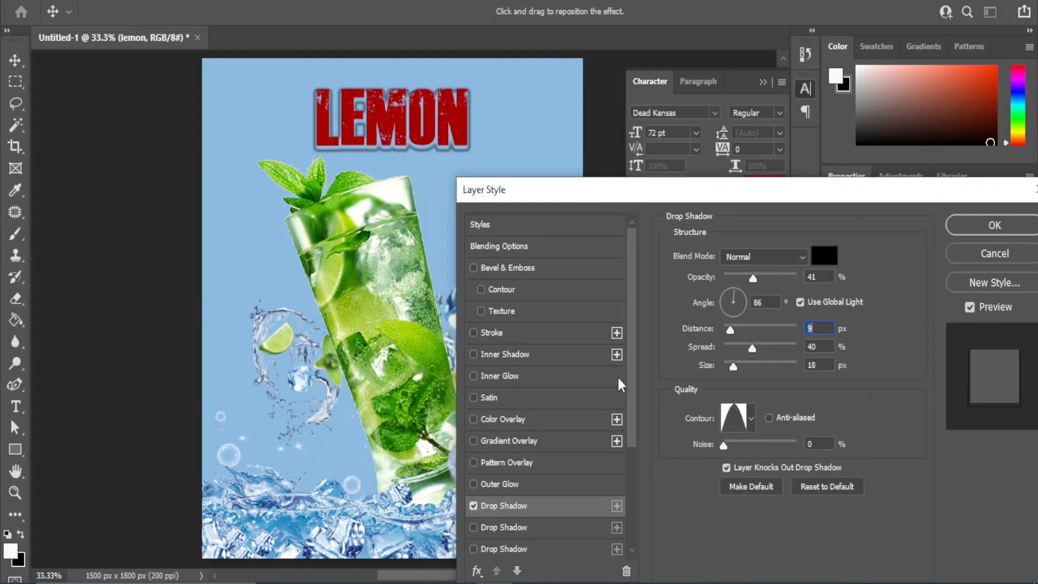
left_click_drag(734, 365, 740, 364)
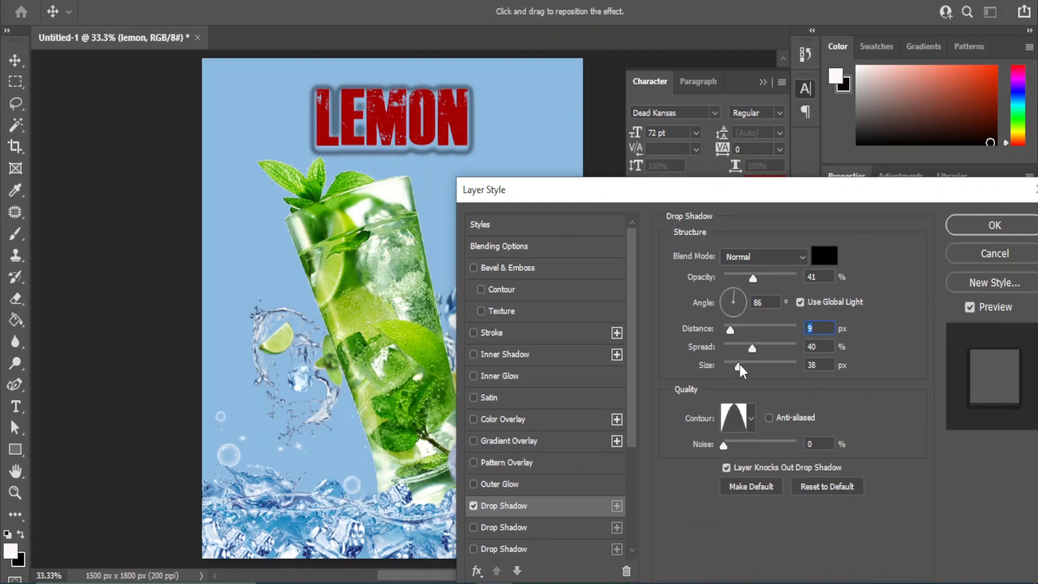
left_click(739, 364)
left_click_drag(670, 193, 687, 178)
Add a white outside stroke of 13 px to the LEMON title
left_click(487, 317)
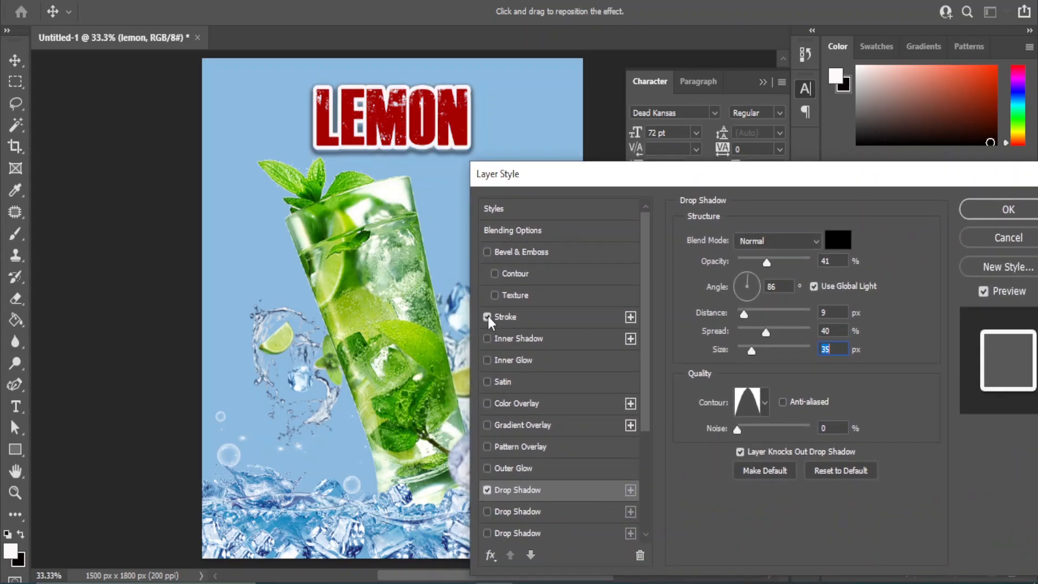
left_click(522, 316)
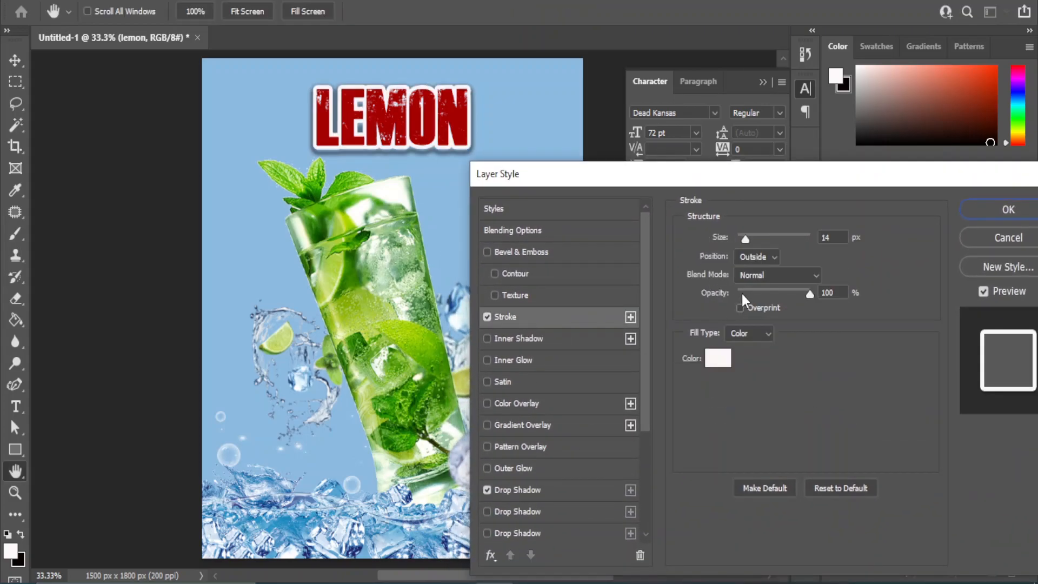
left_click_drag(744, 241, 747, 239)
left_click_drag(575, 169, 585, 119)
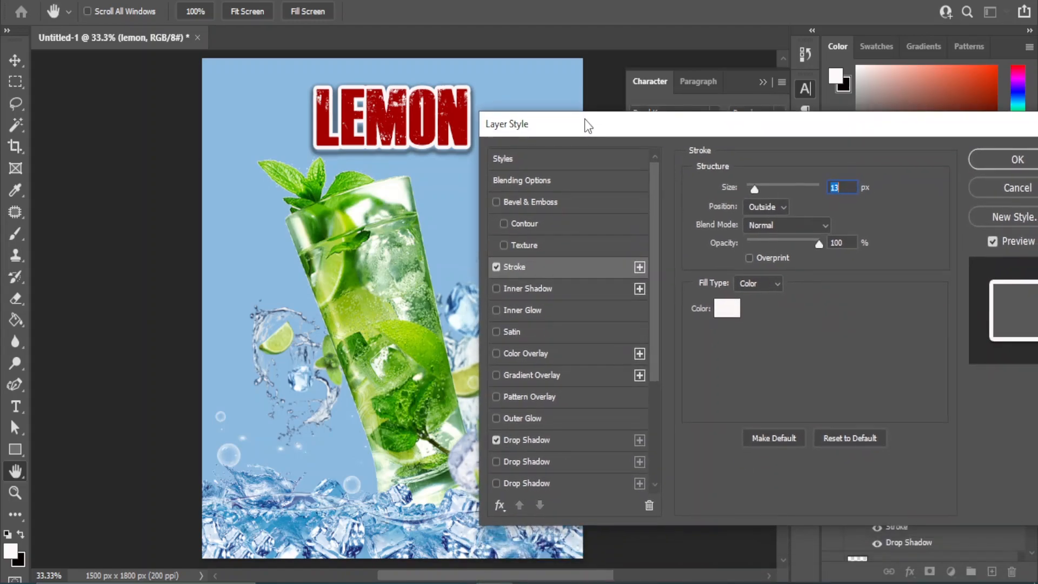
Add a linear gradient overlay to the LEMON title and recolour its starting stop to a deeper blue
left_click(496, 375)
left_click(541, 372)
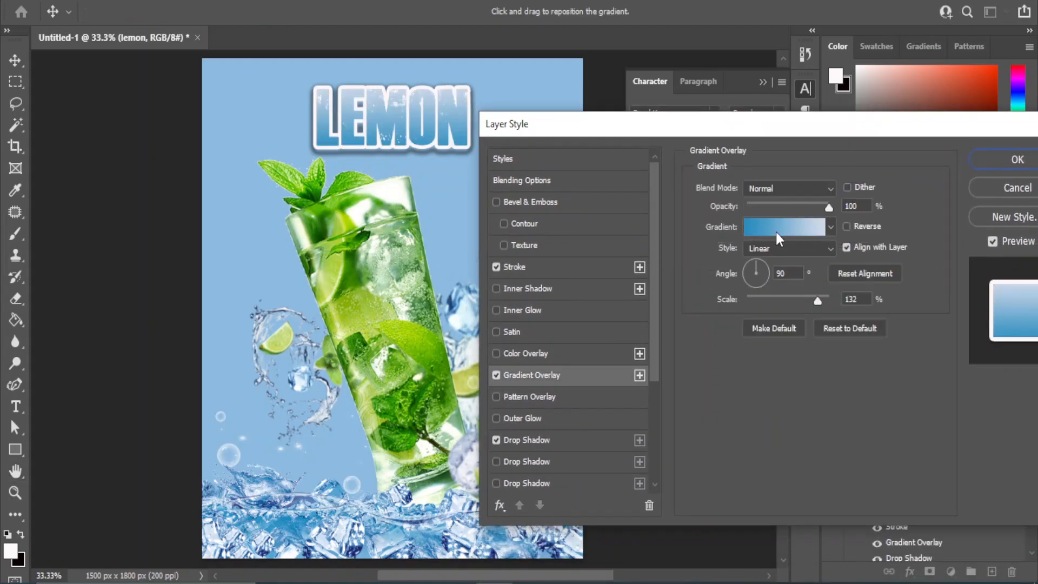
left_click(779, 232)
double_click(538, 461)
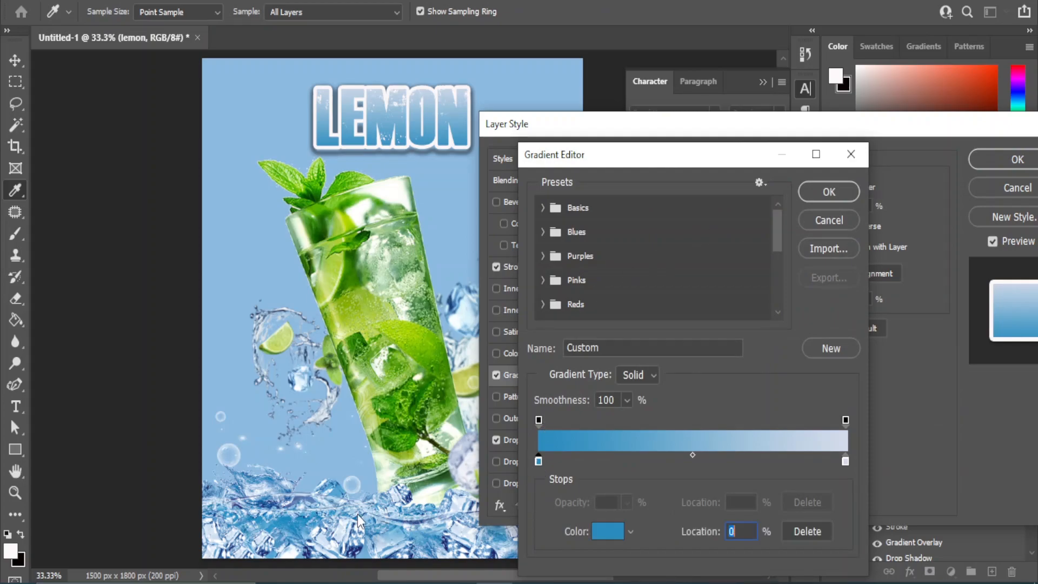
left_click(980, 280)
Place the overlay gradient's blue stop at 41% and its pale stop at 91%, and accept the gradient
left_click_drag(540, 460, 635, 465)
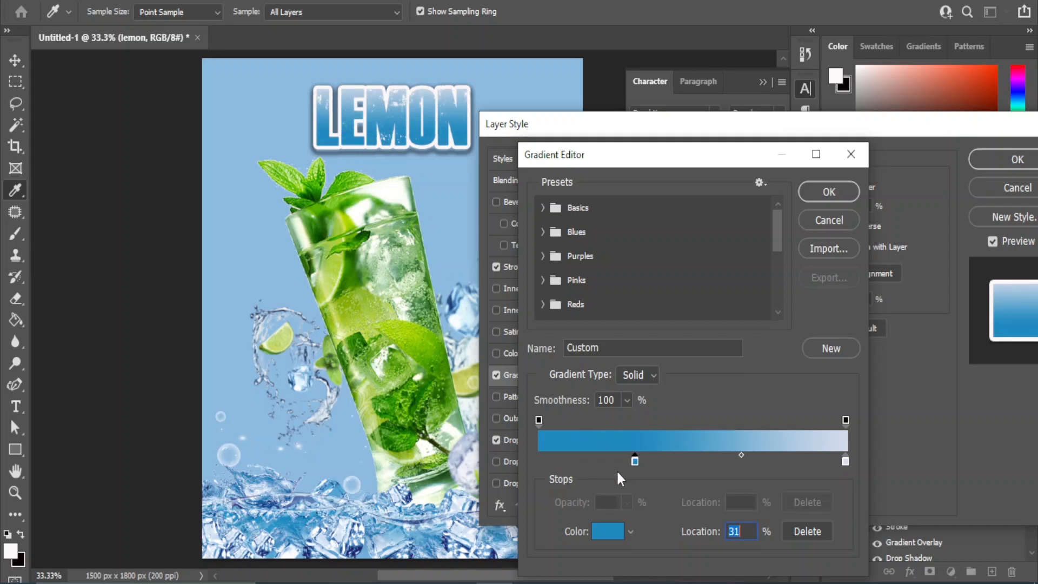
left_click_drag(844, 461, 819, 460)
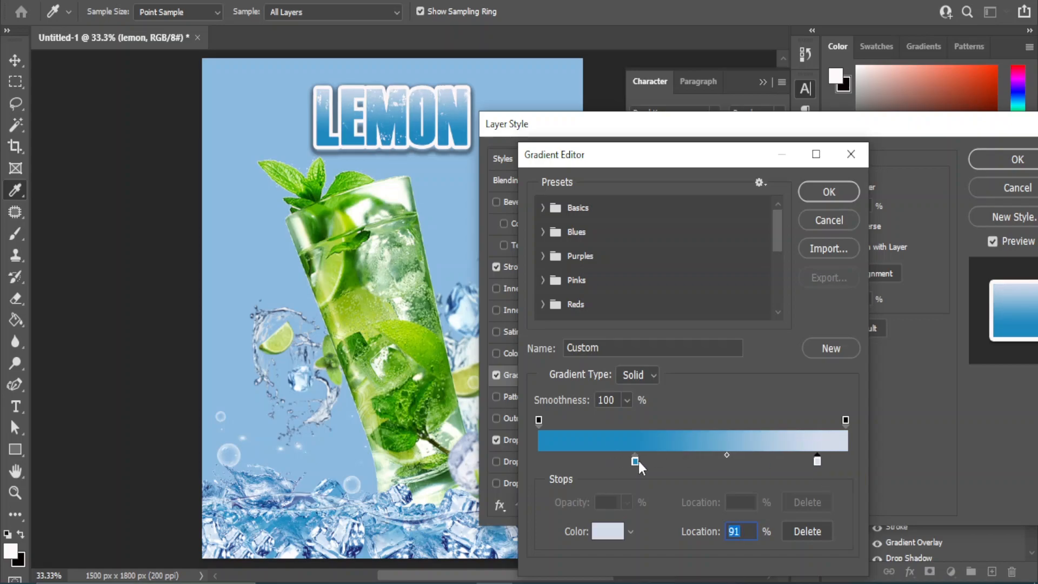
left_click_drag(636, 461, 665, 463)
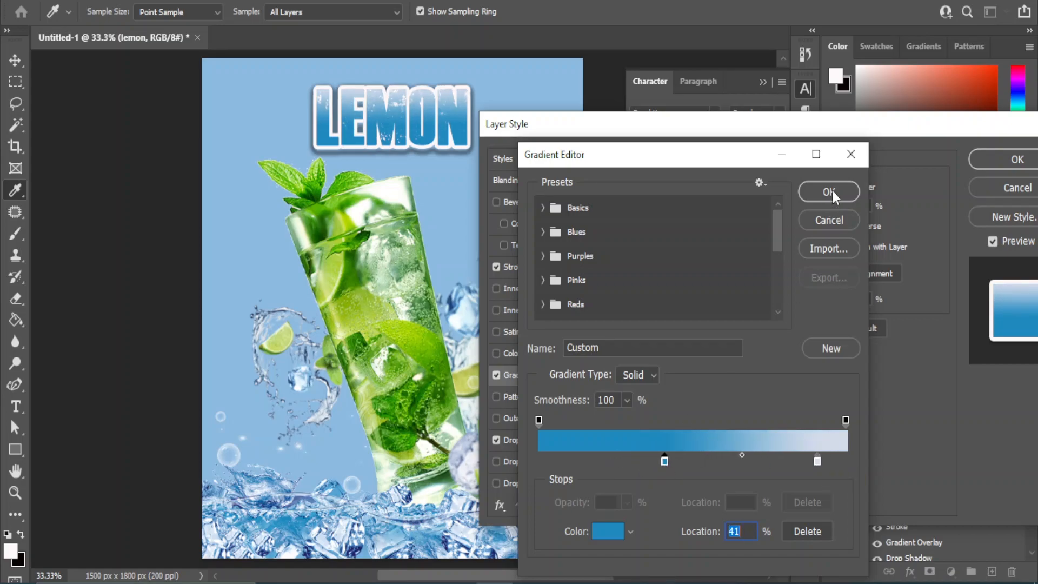
left_click(828, 192)
Set the gradient overlay's scale to 127% and apply the layer style to the LEMON title
mouse_move(817, 297)
left_mouse_down()
mouse_move(802, 300)
mouse_move(815, 293)
left_mouse_up()
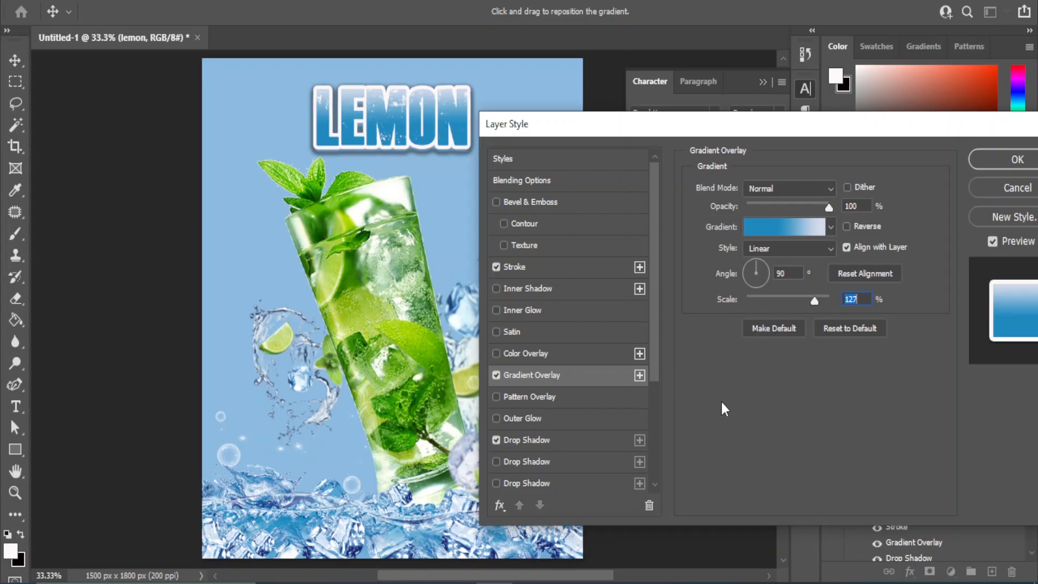
left_click_drag(595, 130, 388, 134)
left_click(811, 179)
left_click(697, 372)
Duplicate the LEMON title layer and place the copy below it, offset to the right beside the glass rim
left_click(395, 111)
left_click_drag(961, 490, 991, 571)
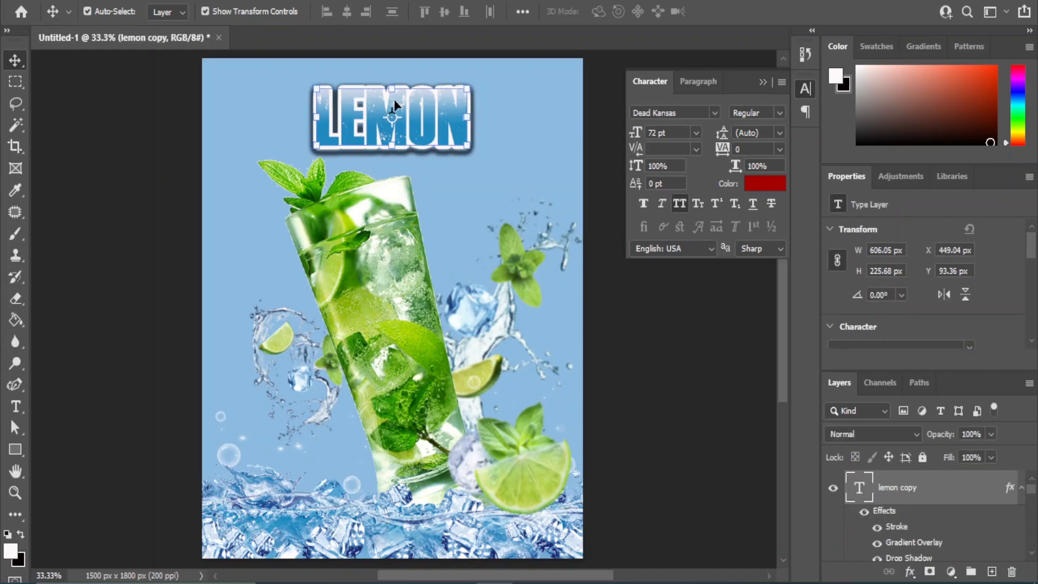
left_click_drag(394, 99, 496, 179)
Replace the duplicated title's text with JUICE
key("t")
left_click_drag(419, 181, 603, 203)
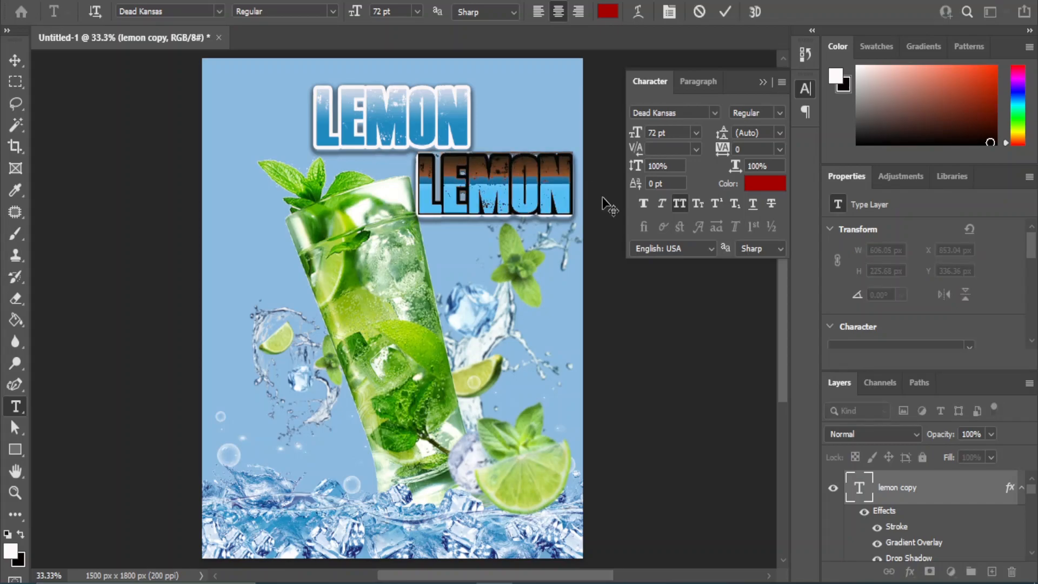
type("JUICE")
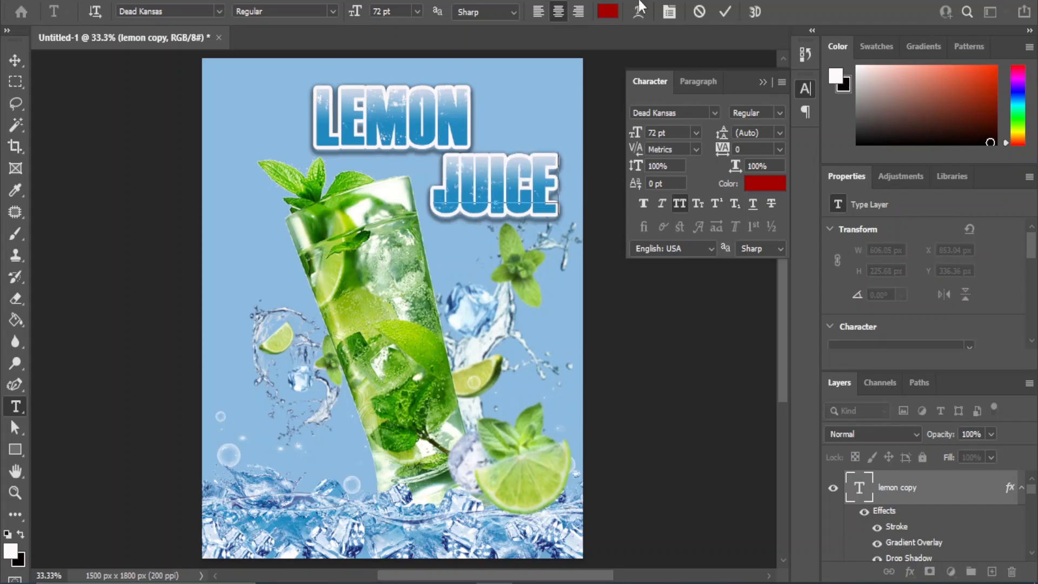
left_click(15, 60)
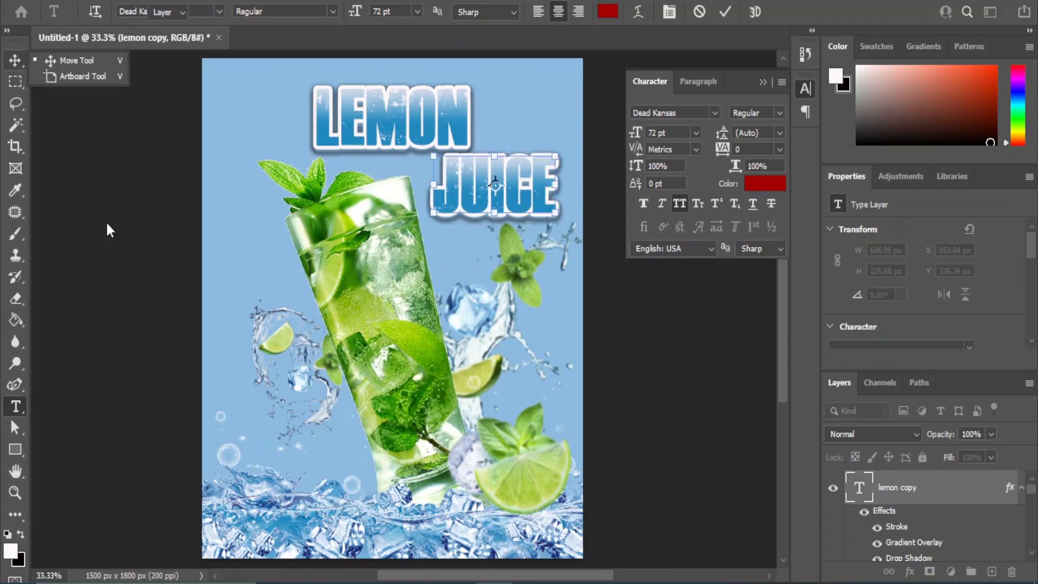
Set the JUICE text to 60 pt and move it up and left, under the end of LEMON
left_click(696, 133)
left_click(673, 331)
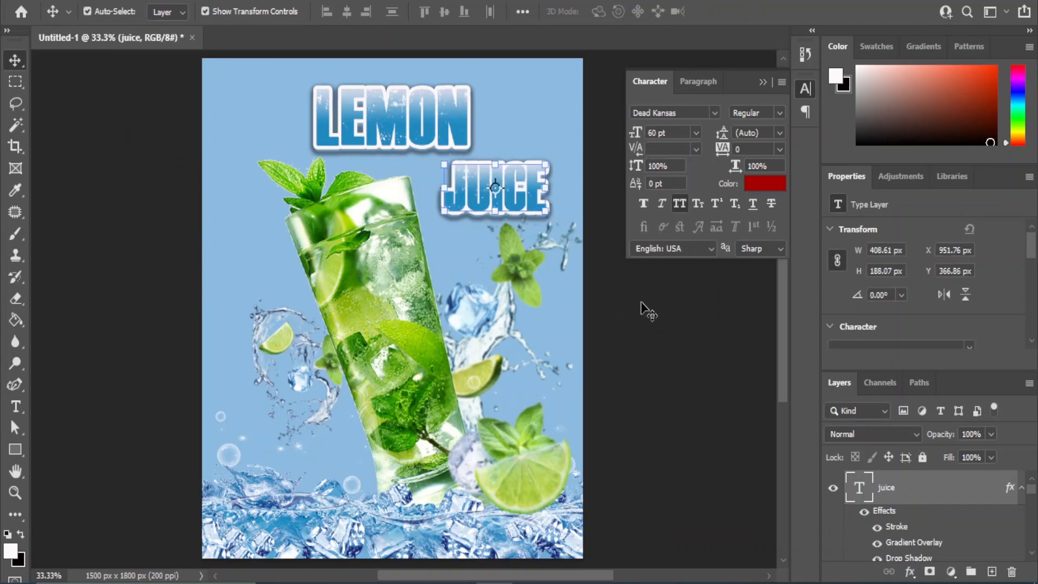
left_click(643, 317)
left_click_drag(491, 182, 468, 174)
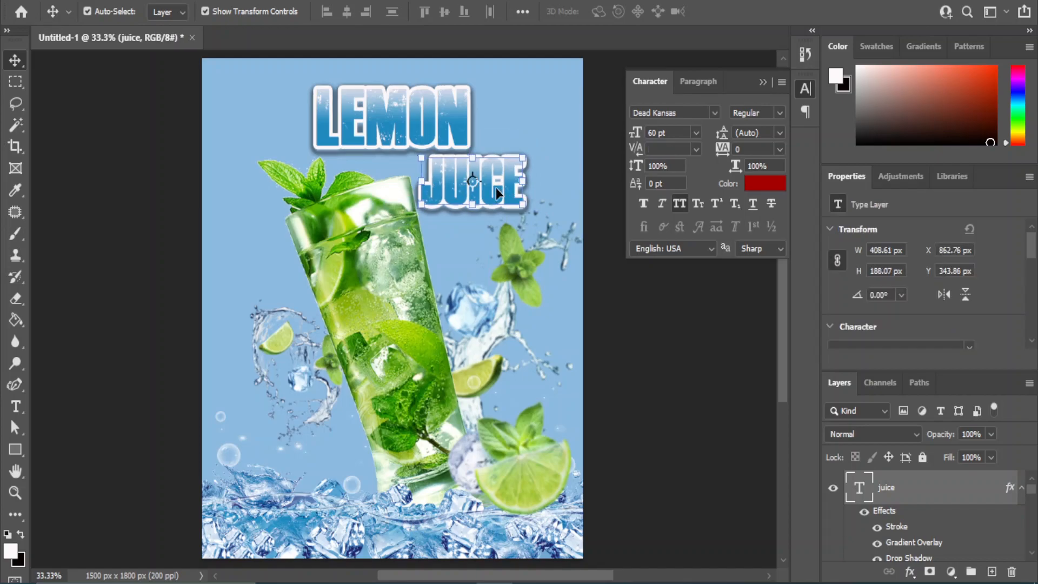
Set the LEMON title's font size to 66 pt and shift it slightly up, to about Y 103 px
left_click(460, 123)
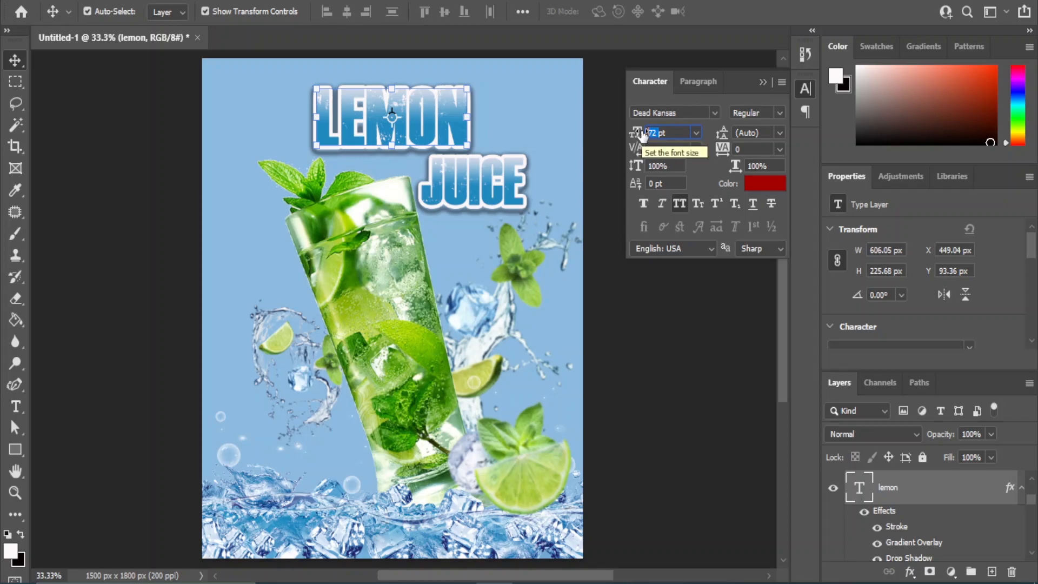
left_click_drag(642, 135, 637, 136)
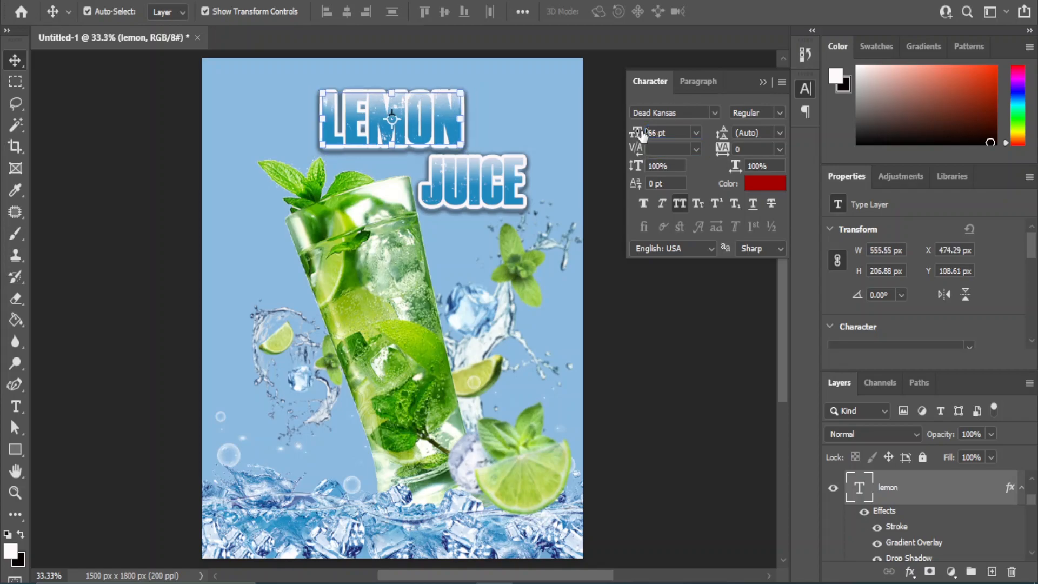
left_click_drag(392, 116, 392, 115)
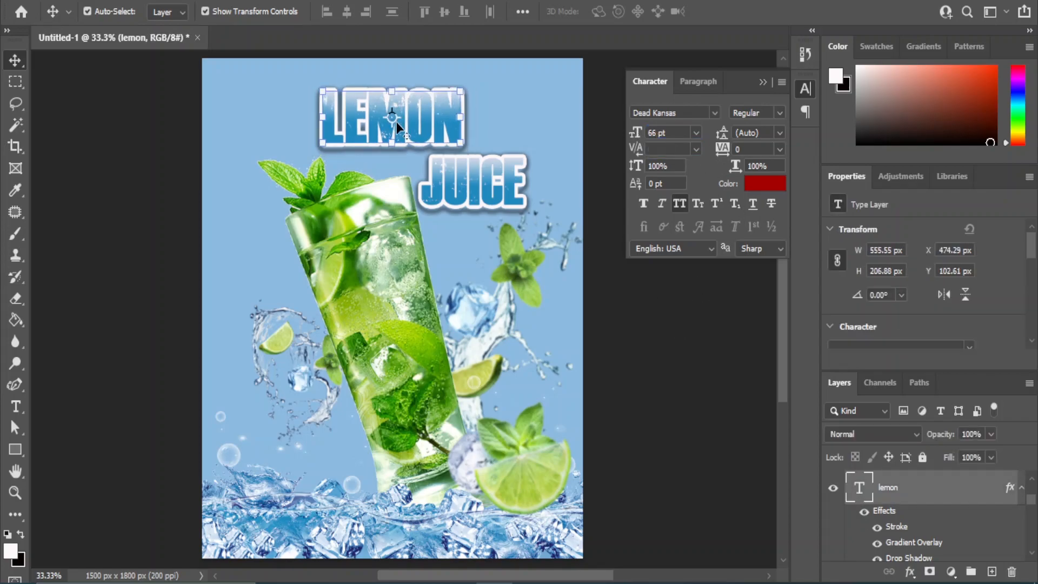
Nudge the JUICE text up closer to LEMON, to about Y 337 px
left_click(471, 201)
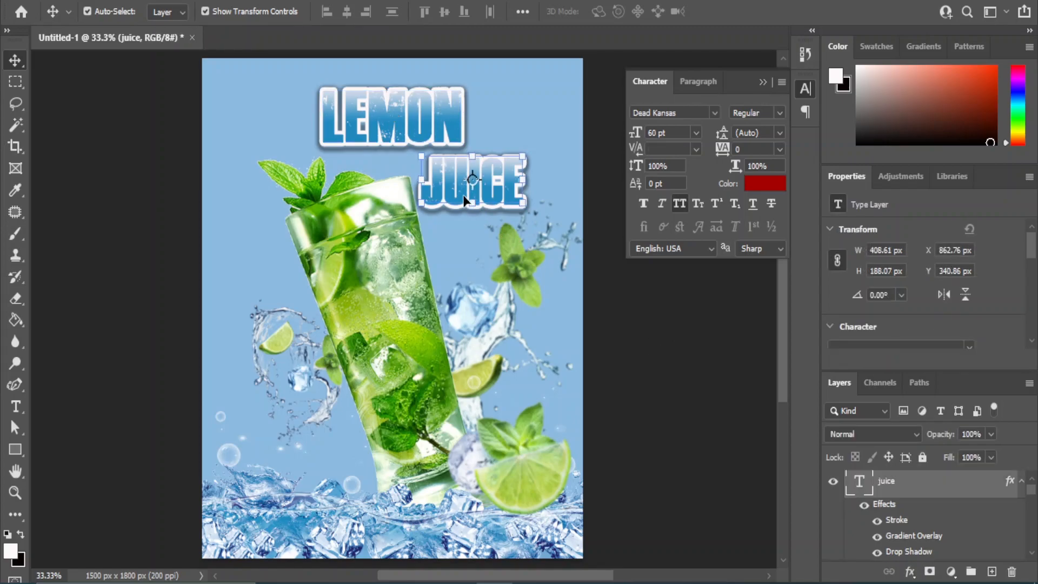
left_click_drag(463, 201, 464, 201)
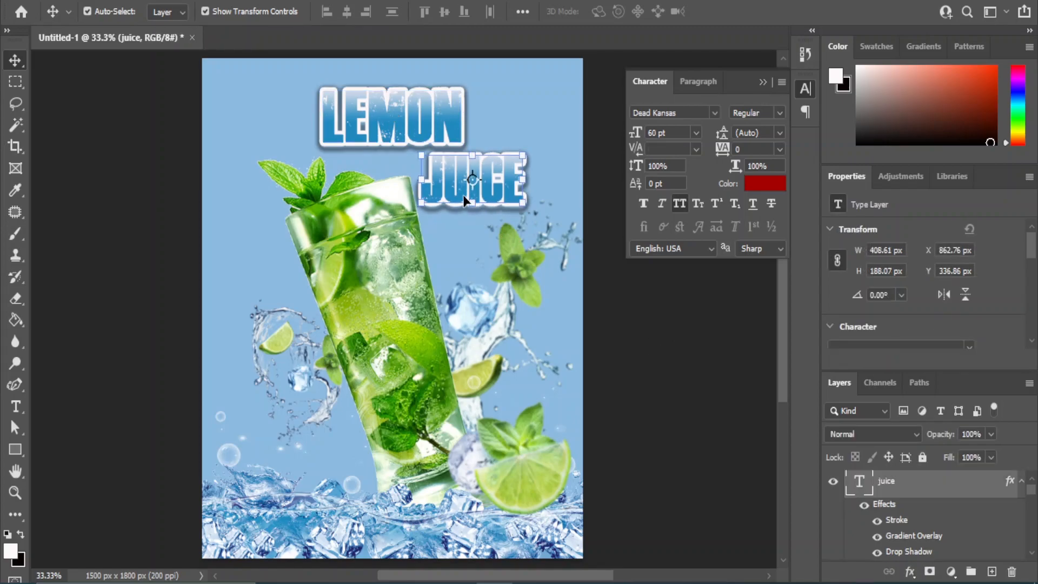
left_click(685, 354)
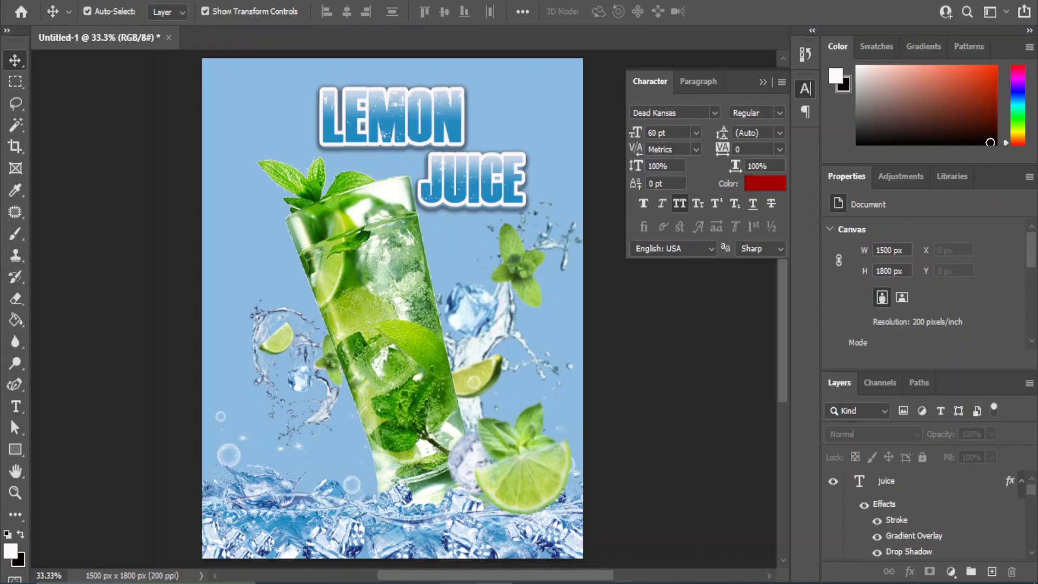
Place the round lime slice png (2), shrunk to about 214 × 204 px, partly off the poster's upper-left corner
left_click(466, 549)
left_click(300, 164)
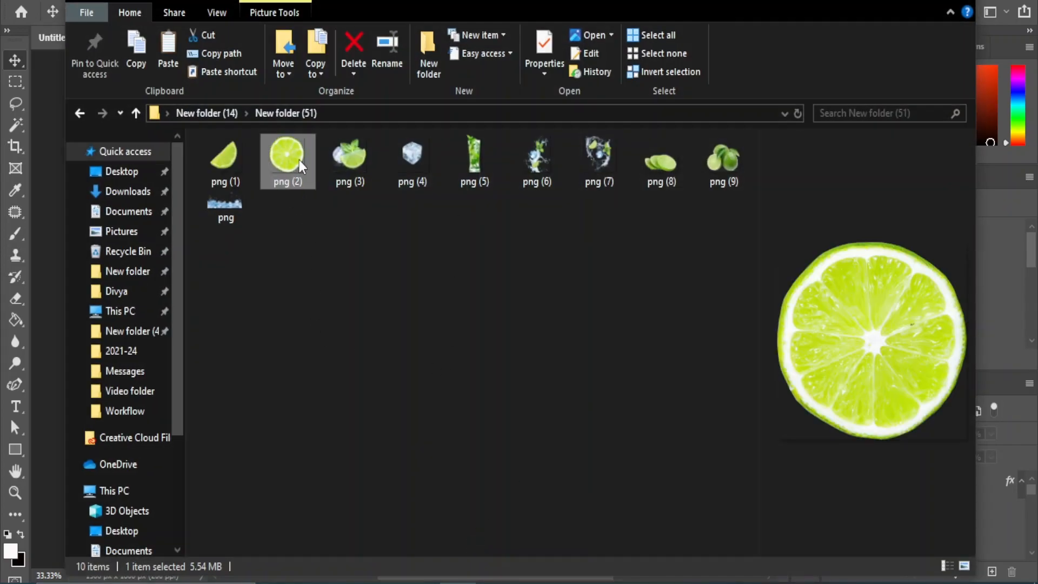
left_click_drag(295, 151, 224, 125)
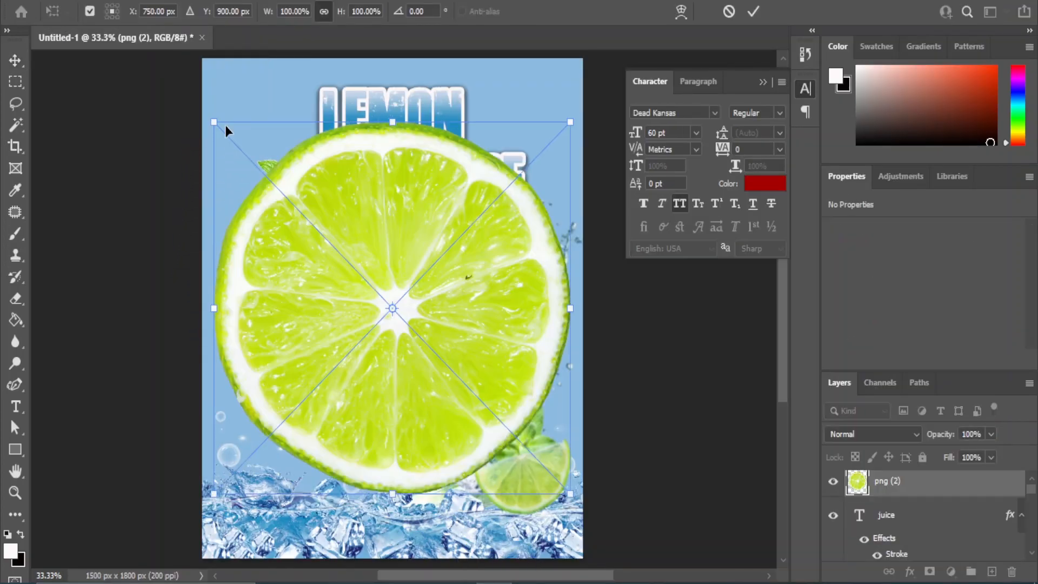
left_click_drag(570, 493, 204, 88)
left_click_drag(256, 115, 246, 106)
left_click(12, 60)
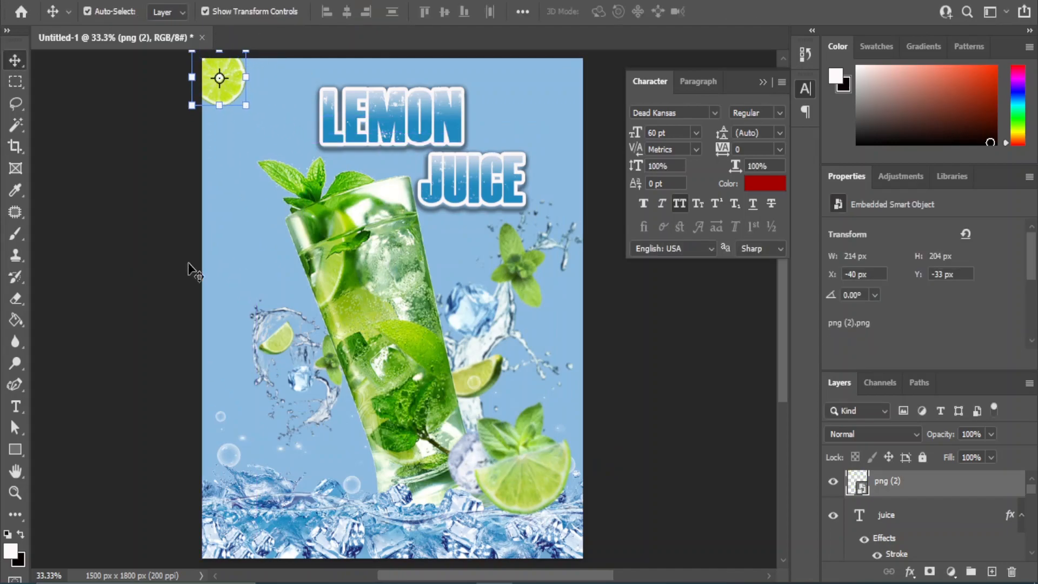
Apply a Gaussian Blur to the round lime slice in the poster's corner
left_click(208, 2)
mouse_move(238, 200)
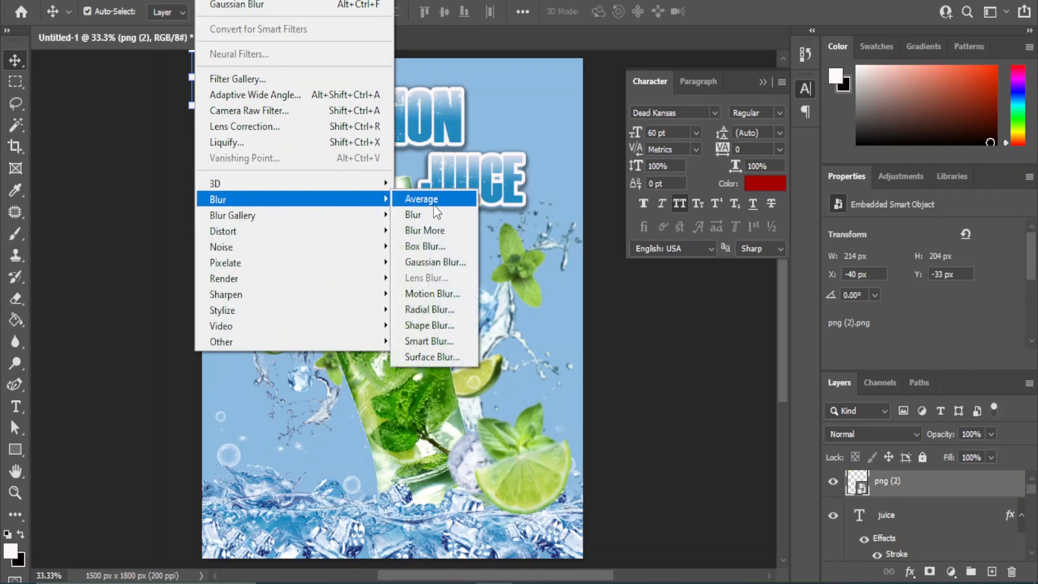
left_click(430, 262)
left_click_drag(645, 494, 683, 492)
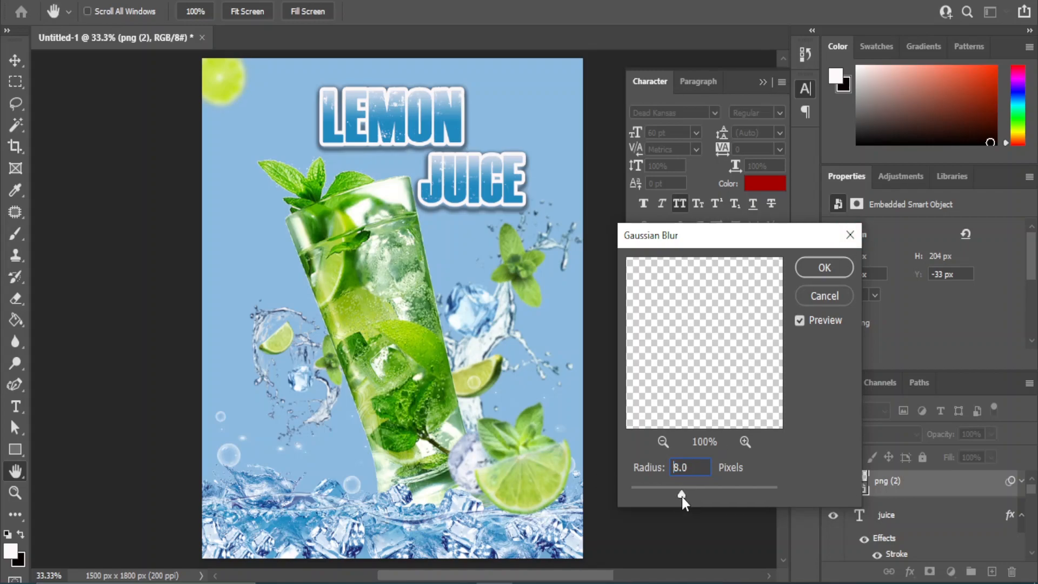
left_click(823, 267)
left_click(674, 373)
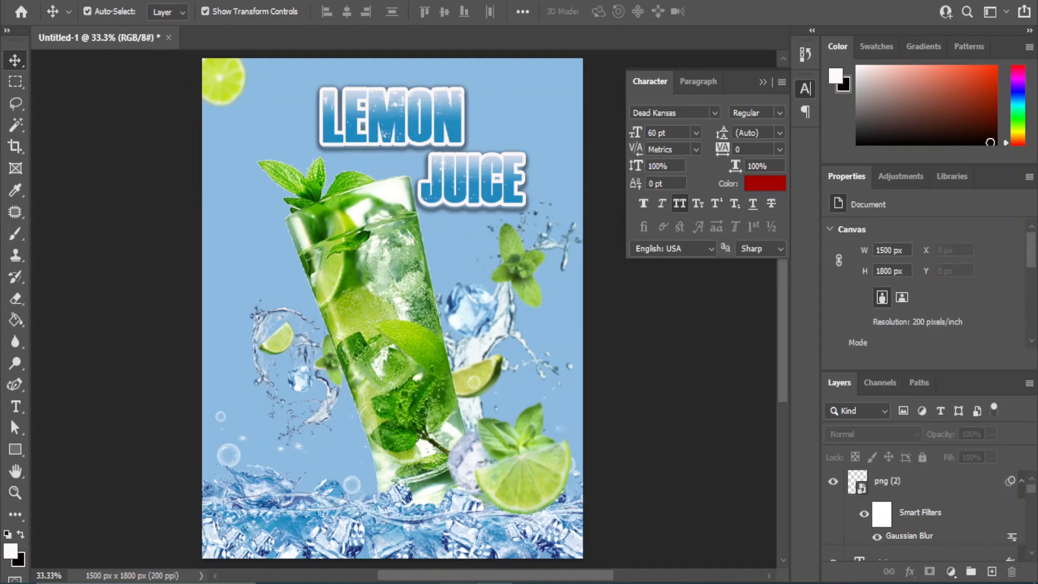
Place the lime wedge png (1), shrunk to about 195 × 191 px, beside LEMON and above JUICE
left_click(468, 540)
left_click_drag(224, 160, 523, 141)
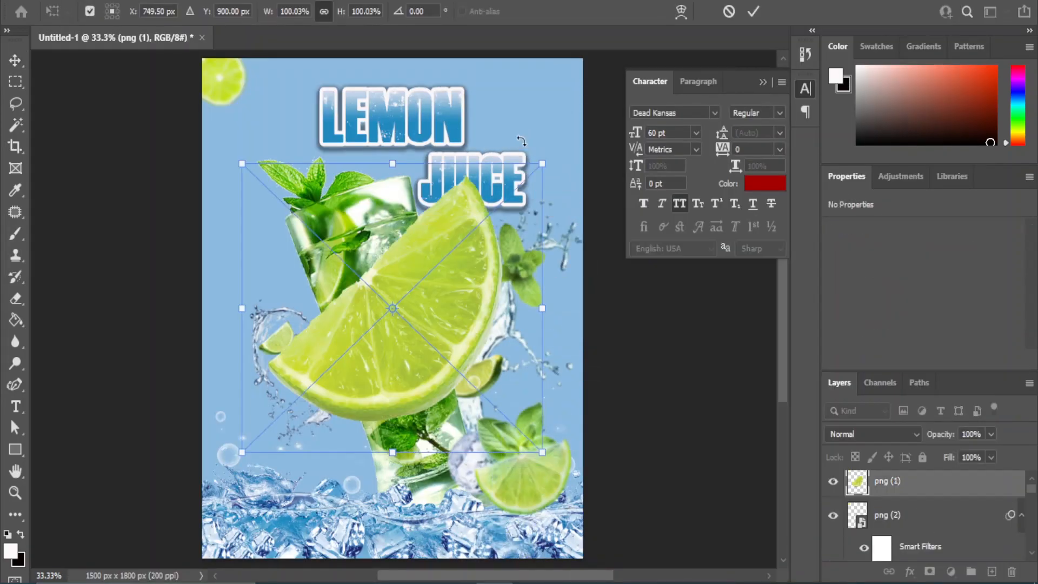
left_click_drag(285, 433, 519, 113)
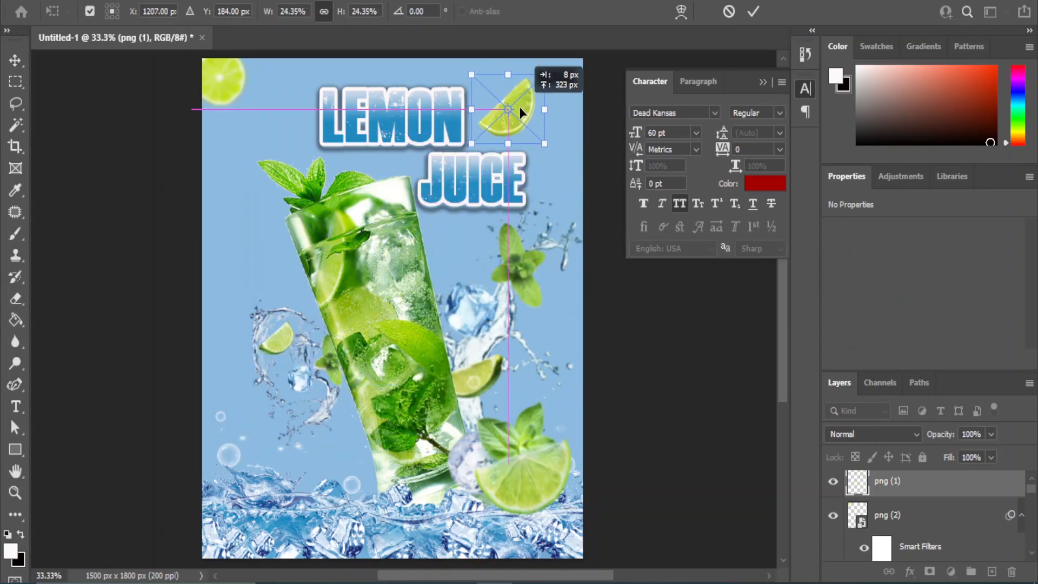
left_click_drag(545, 78, 481, 105)
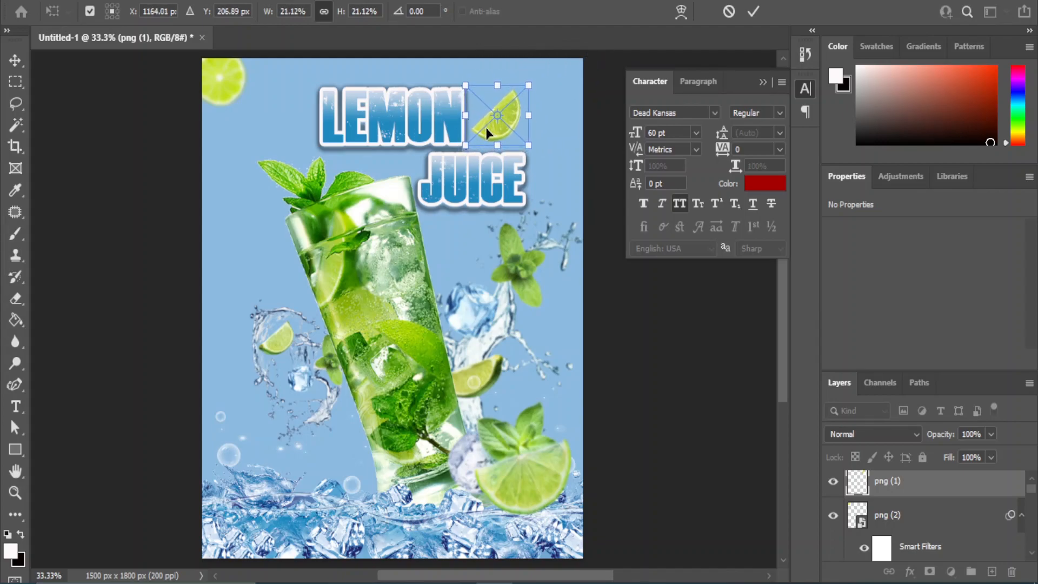
left_click(15, 60)
Apply a Gaussian Blur with a 2.5-pixel radius to the lime wedge beside LEMON
left_click(208, 1)
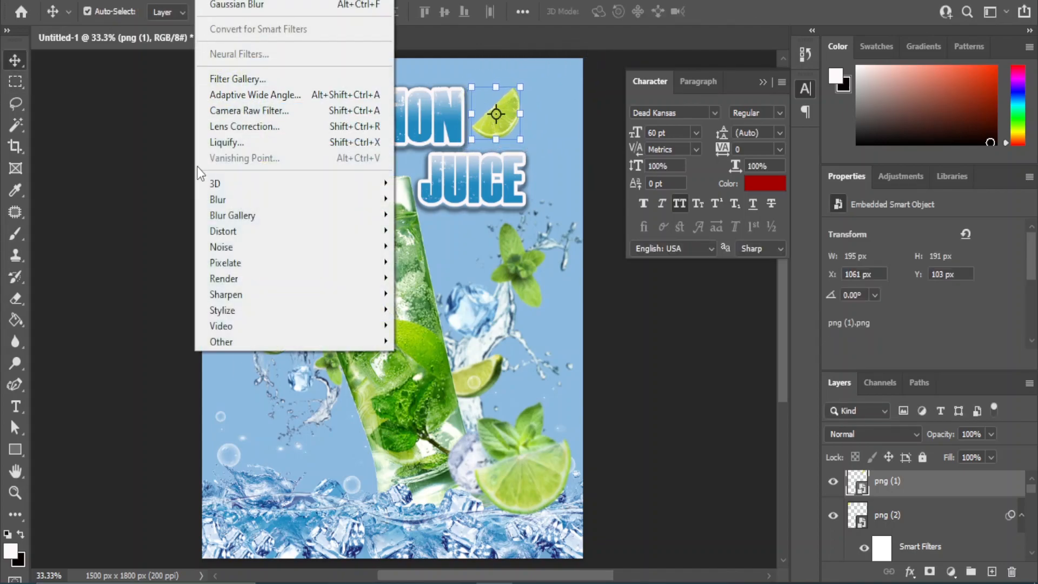
mouse_move(343, 209)
left_click(429, 260)
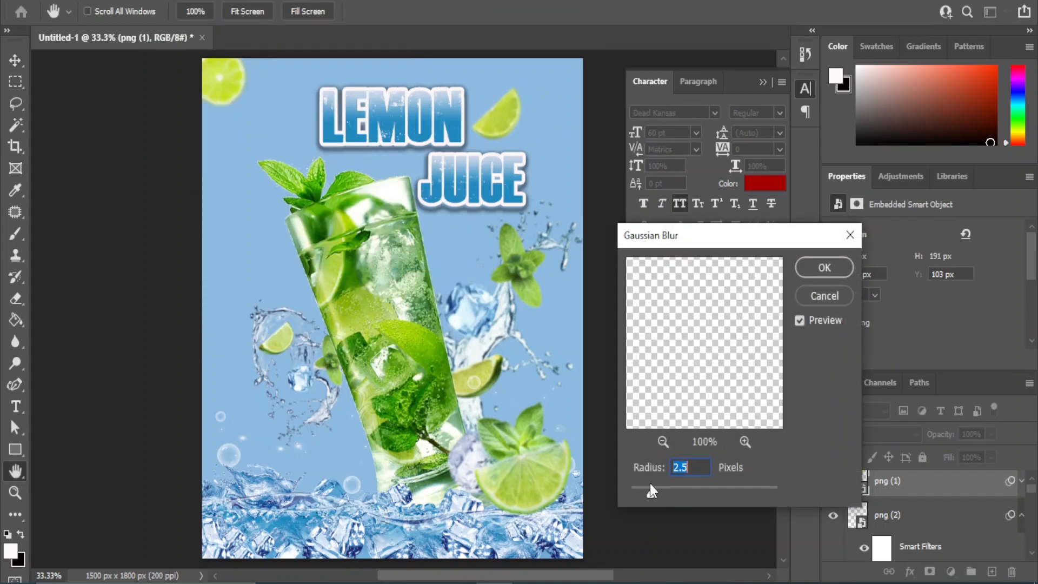
left_click(823, 267)
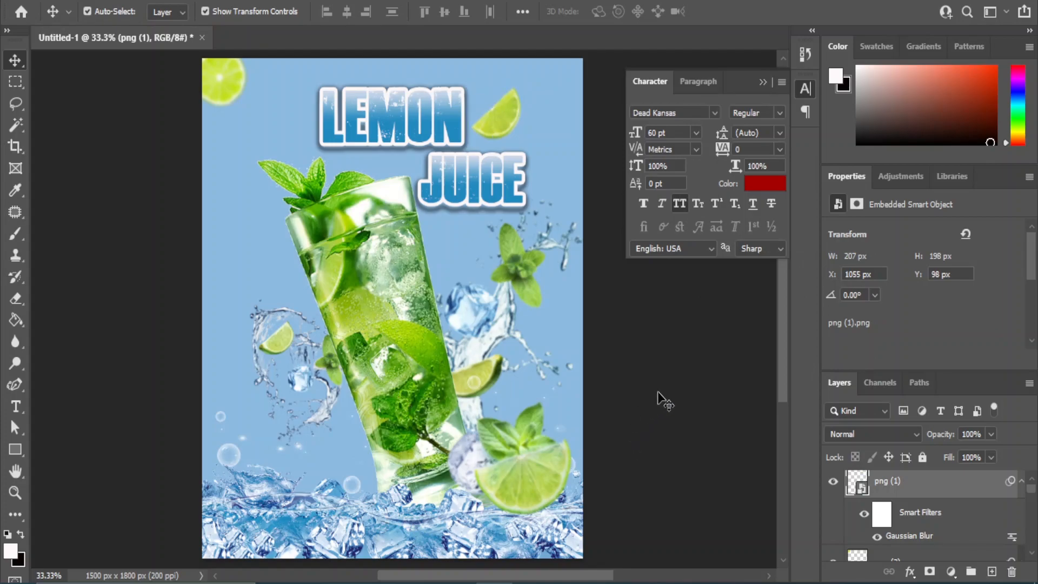
left_click(662, 401)
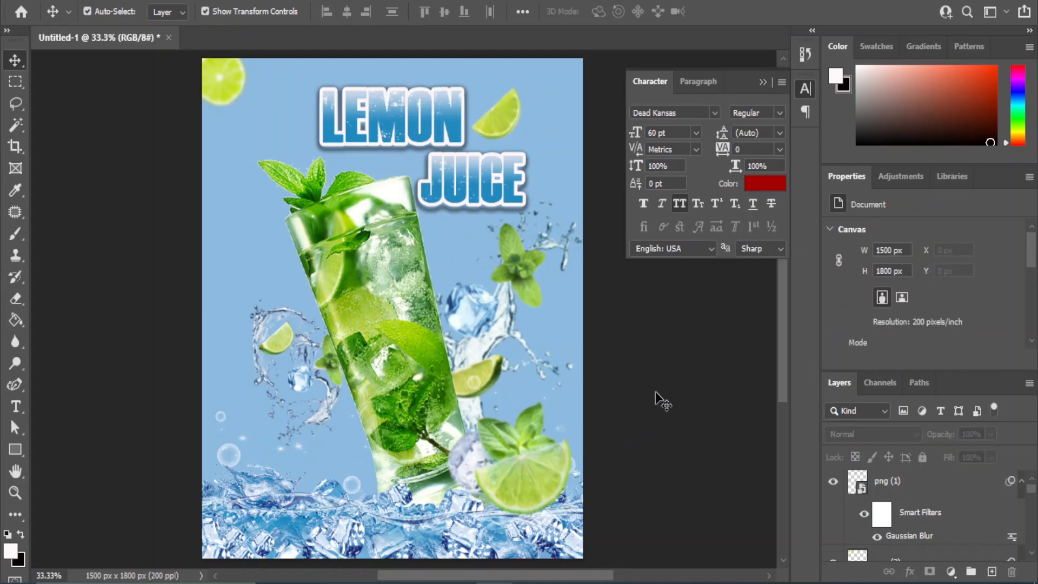
Duplicate the lime wedge beside LEMON and move the copy down near the poster's right edge, below the mint sprig
left_click(496, 108)
key("ctrl+j")
left_click_drag(501, 114, 541, 337)
left_click(529, 348)
left_click(530, 229)
Shrink the lime wedge copy to about 145 × 140 px and position it just below the mint sprig
key("Left")
key("Left")
key("Left")
key("Left")
key("Left")
key("Left")
key("Left")
key("Left")
key("Left")
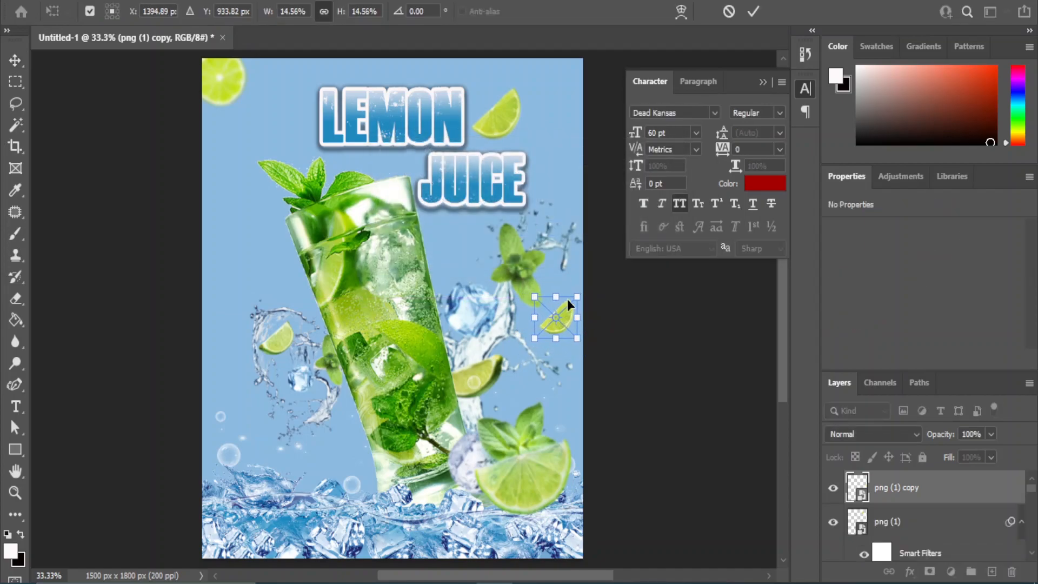
key("Return")
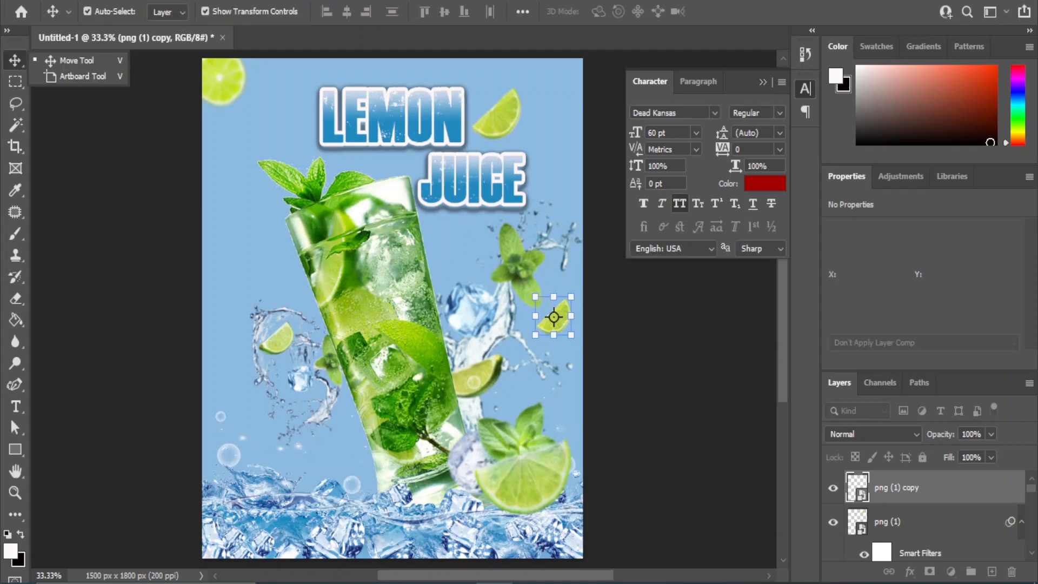
Apply a Gaussian Blur with a 7.2-pixel radius to the lime wedge copy below the mint sprig
key("alt+t")
mouse_move(224, 203)
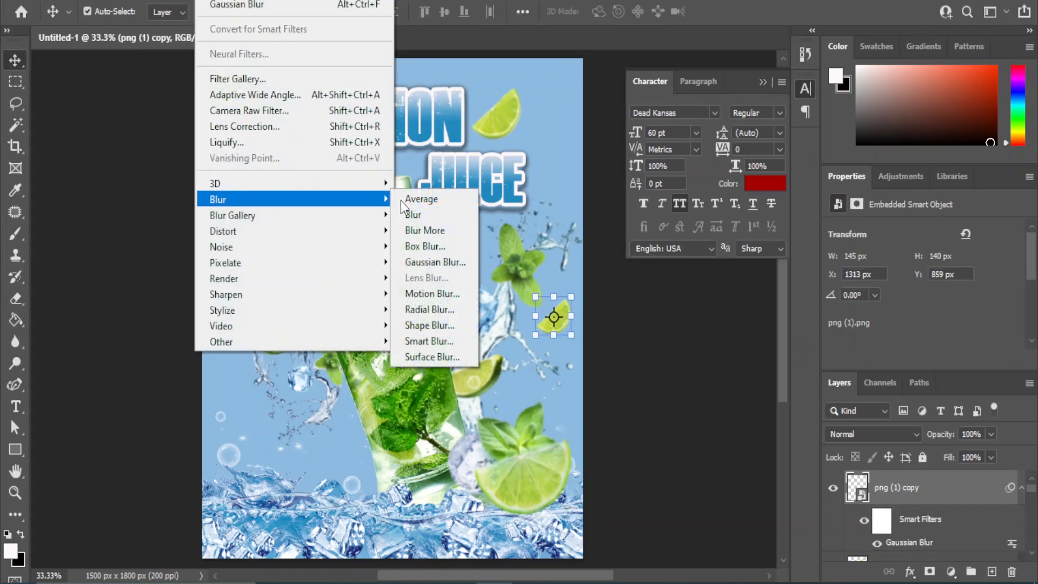
left_click(430, 261)
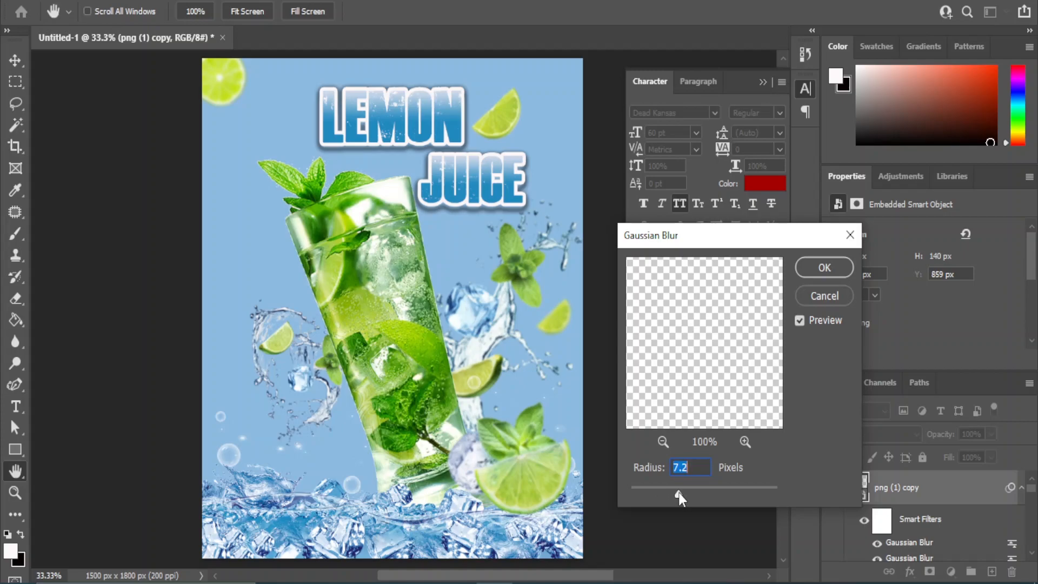
left_click(827, 270)
left_click(659, 369)
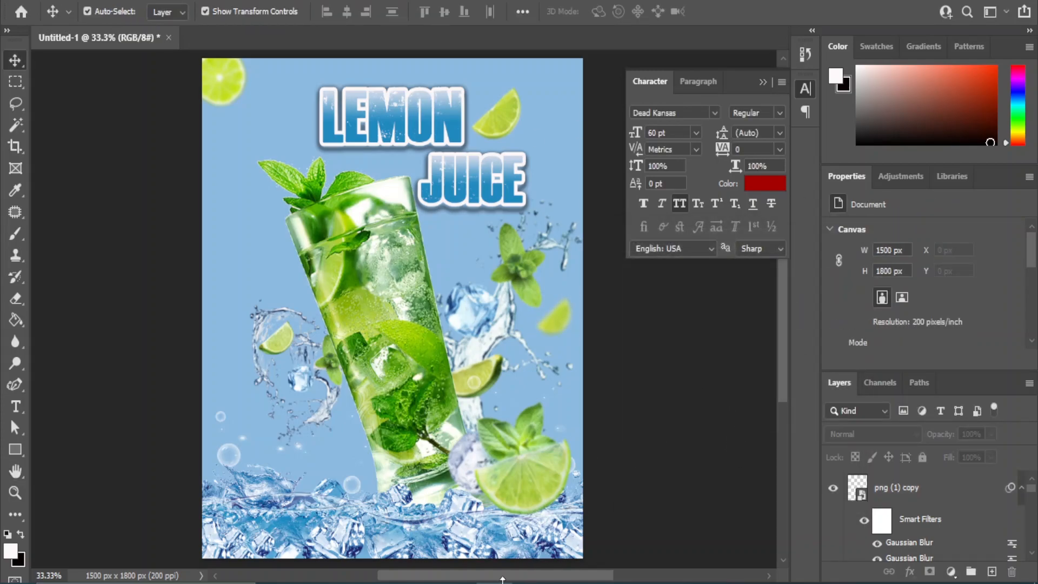
Place the ice cube png (4), shrunk to about 116 × 122 px, beside the glass above the small lime wedge
mouse_move(458, 582)
left_click(483, 527)
left_click(421, 435)
left_click_drag(427, 148, 231, 275)
left_click_drag(565, 498, 258, 278)
left_click_drag(221, 223, 239, 234)
left_click(16, 63)
Apply a light Gaussian Blur to the ice cube beside the glass
left_click(206, 0)
mouse_move(206, 205)
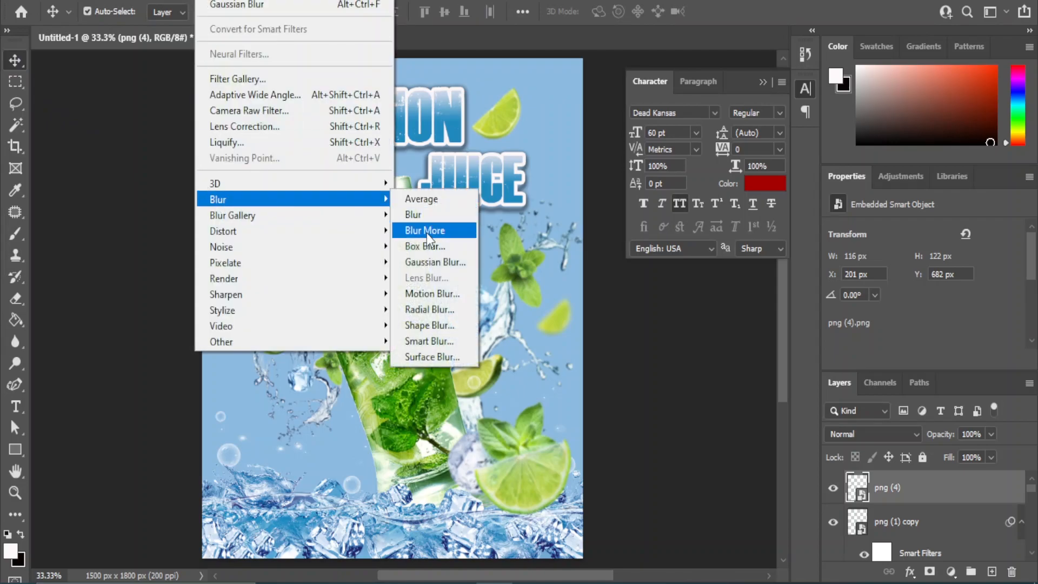
left_click(427, 263)
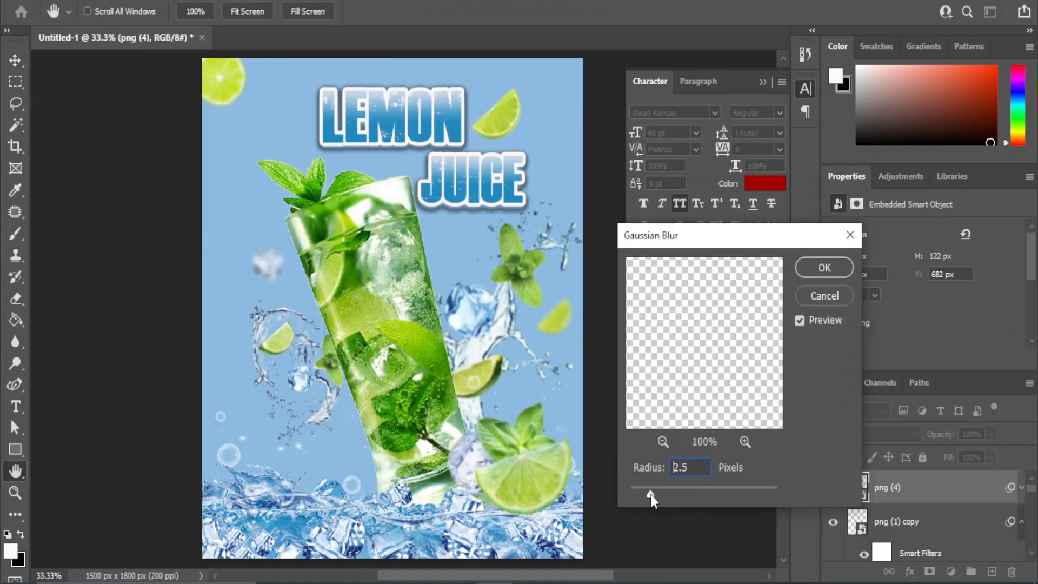
left_click_drag(650, 494, 644, 495)
left_click_drag(644, 495, 649, 495)
left_click(826, 268)
Duplicate the blurred ice cube and move the copy up toward the poster's upper left
left_click_drag(950, 480, 992, 571)
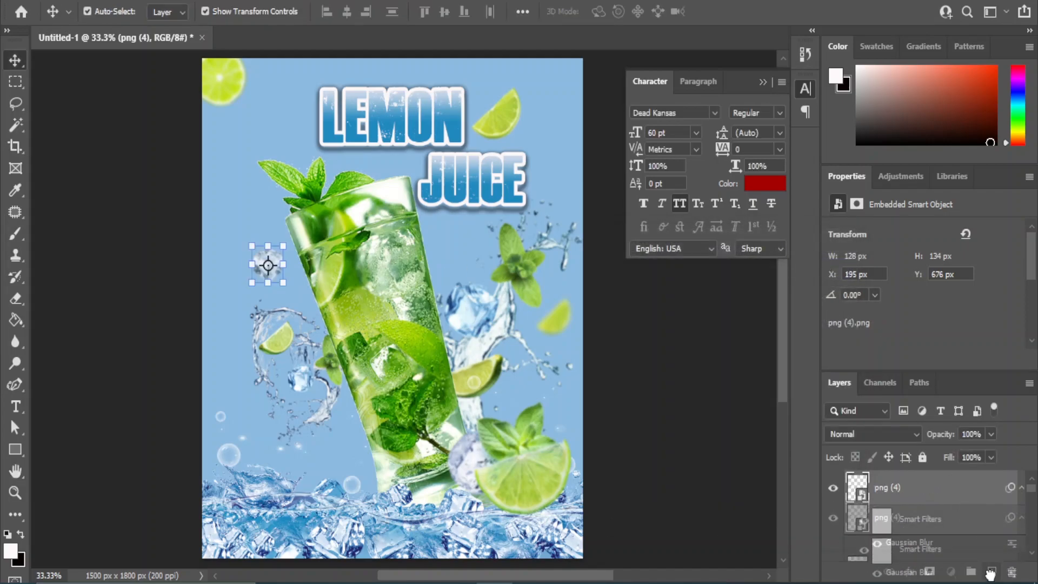
left_click(162, 227)
left_click_drag(262, 269, 264, 211)
Enlarge the ice cube copy to 24.55% and position it partly off the poster's left edge, below the lime slice
key("ctrl+t")
left_click(520, 229)
left_click_drag(235, 157, 208, 162)
left_click_drag(239, 217, 254, 234)
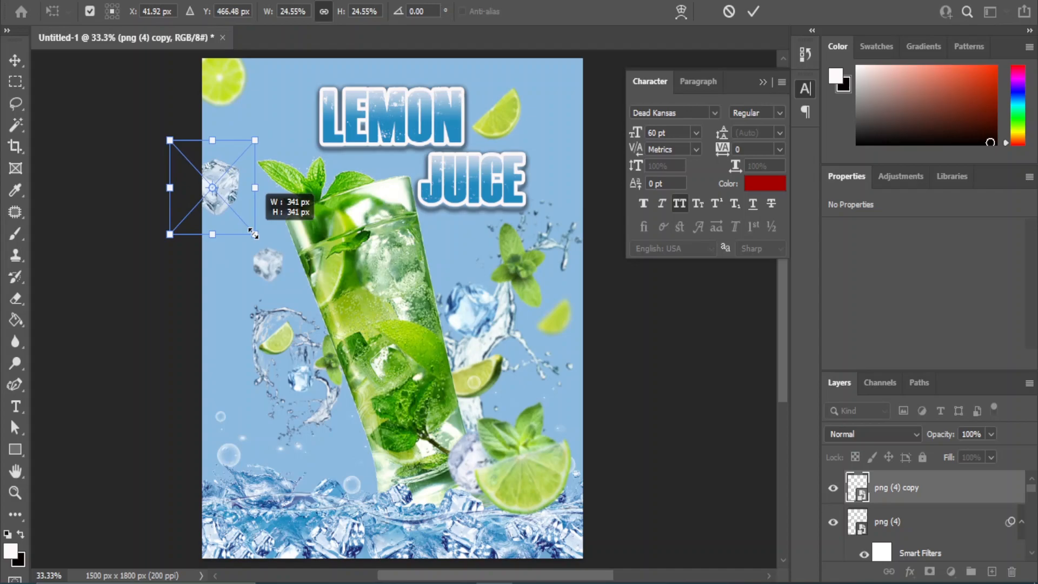
left_click_drag(224, 183, 217, 183)
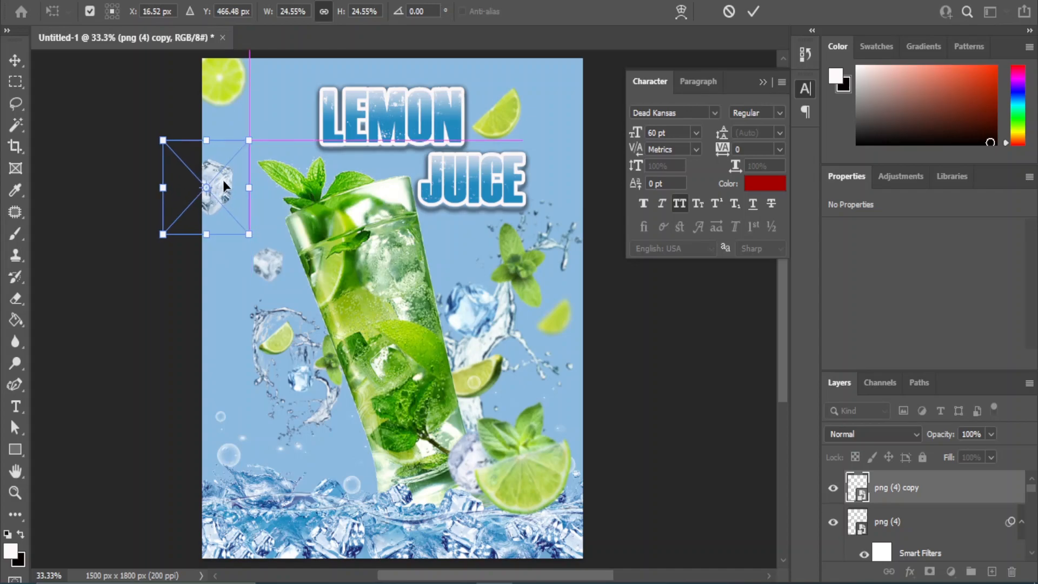
left_click(17, 64)
left_click(652, 427)
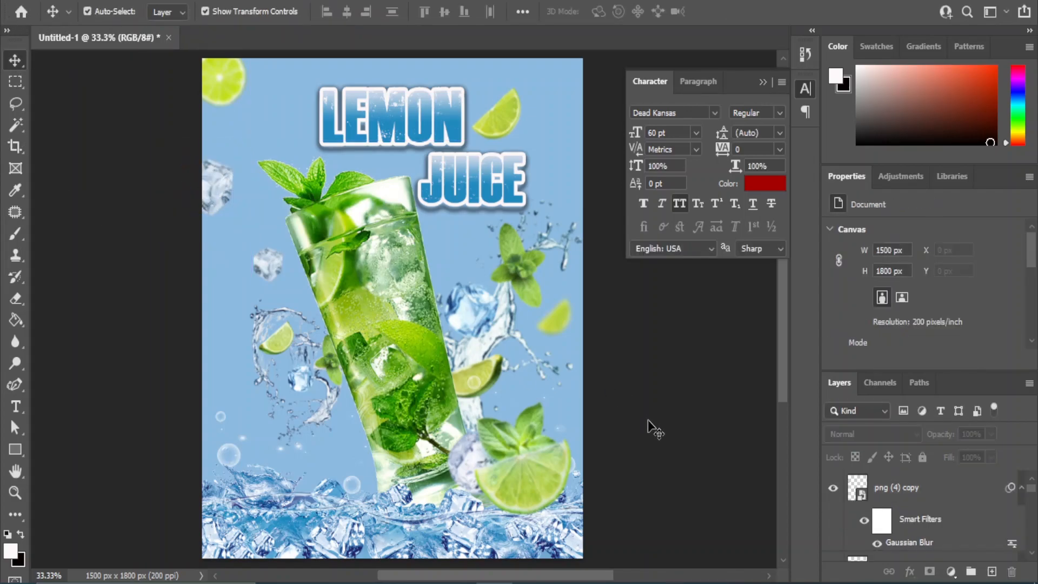
Duplicate the large ice cube and move the copy straight down along the poster's left edge
left_click(193, 189)
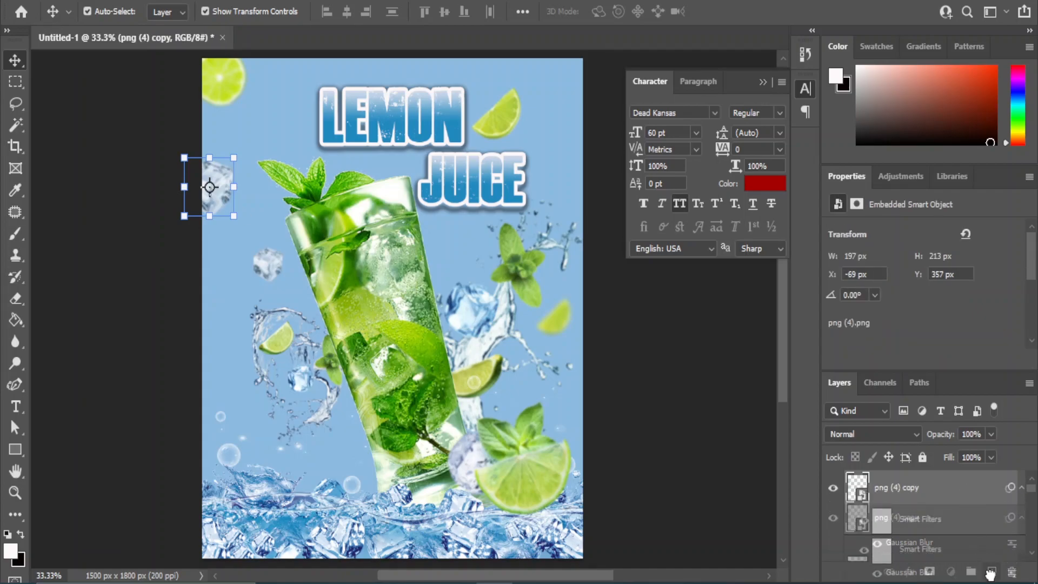
left_click(625, 360)
left_click_drag(209, 179, 211, 346)
Shrink the second ice cube copy and position it partly off the poster's left edge, beside the water splash
key("ctrl+t")
key("Return")
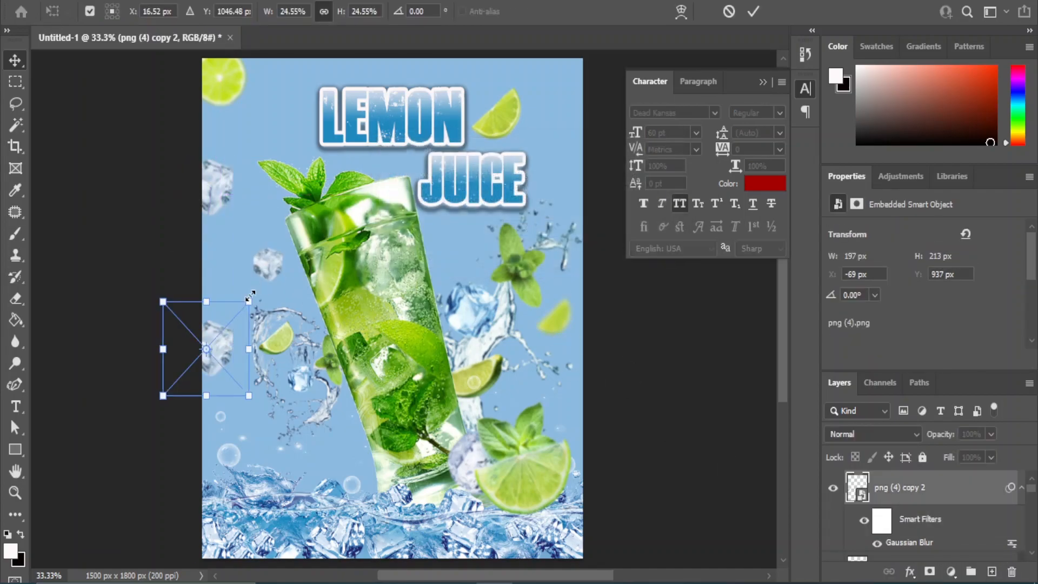
left_click_drag(254, 296, 236, 316)
left_click_drag(164, 397, 187, 378)
left_click_drag(231, 320, 224, 327)
left_click(15, 60)
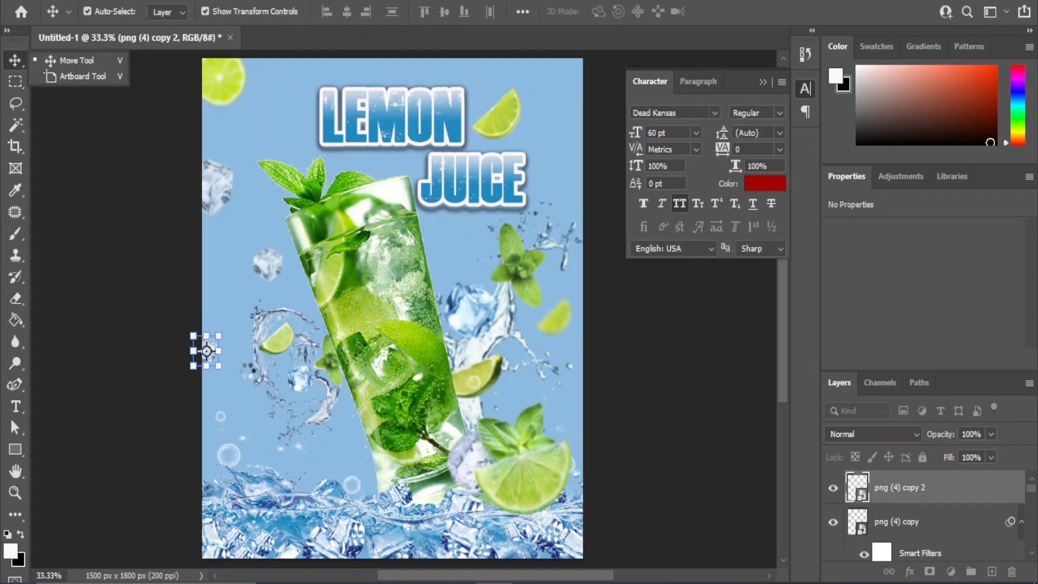
left_click(671, 437)
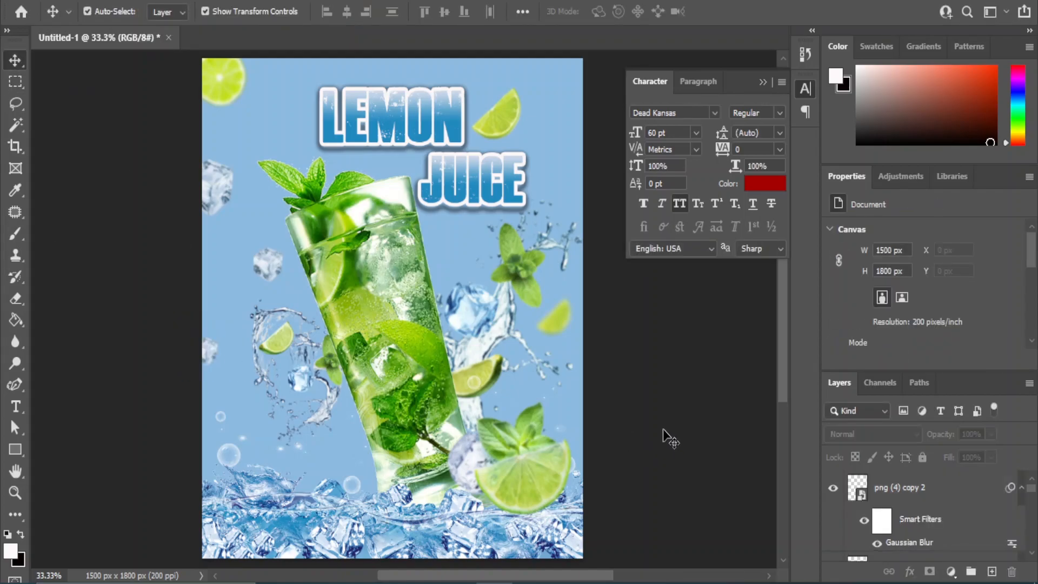
Place the lime slices png (8), scaled down to 18.53%, over the ice at the base of the glass
left_click(470, 566)
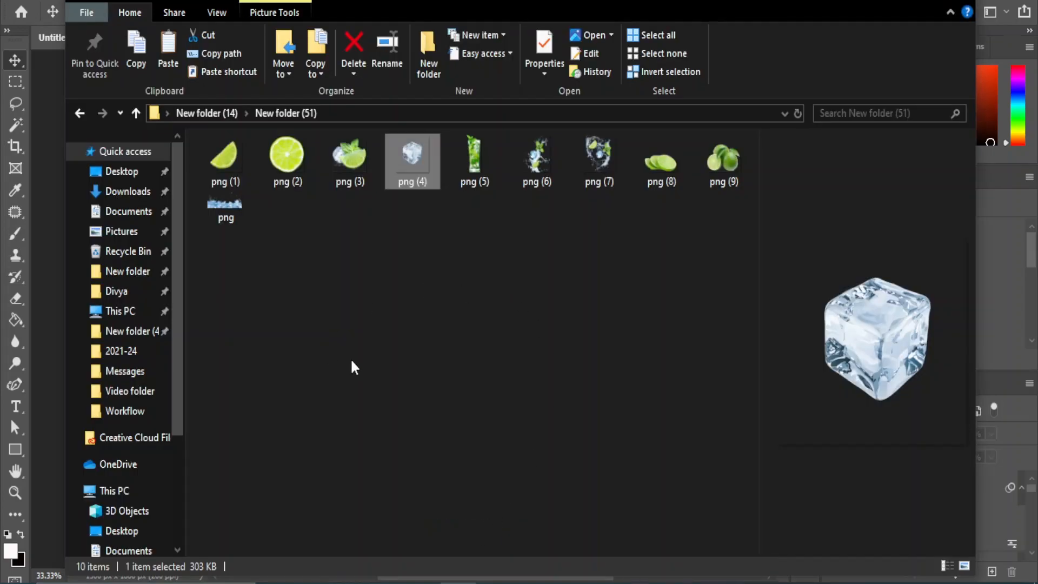
left_click(435, 364)
left_click(660, 158)
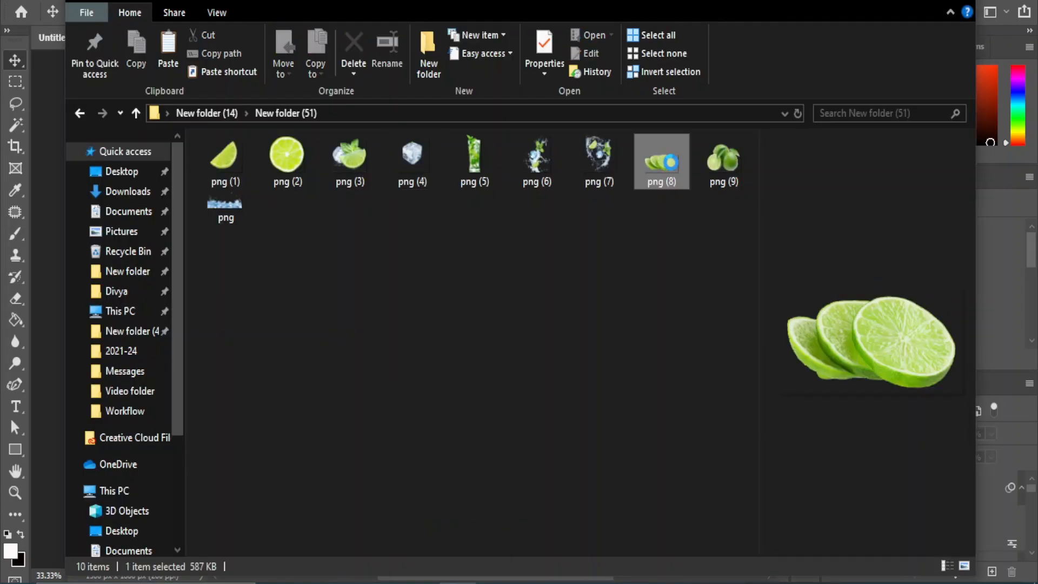
left_click_drag(665, 173, 341, 496)
left_click_drag(590, 196, 349, 327)
left_click_drag(270, 398, 306, 492)
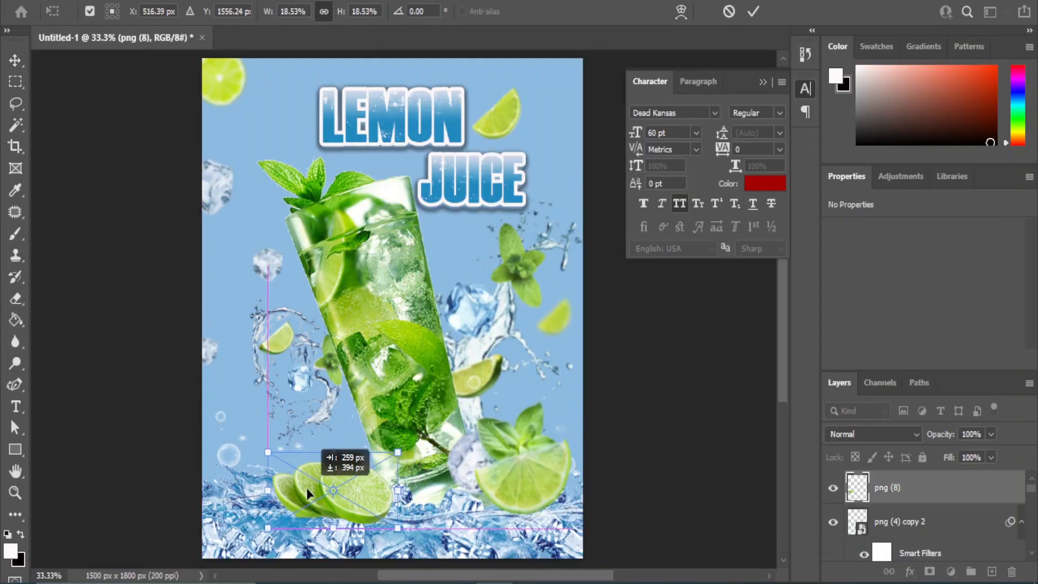
Shrink the lime slices to about 192 px high and set them against the base of the glass
left_click_drag(397, 453, 379, 464)
mouse_move(346, 498)
left_mouse_down()
mouse_move(346, 480)
mouse_move(352, 488)
left_mouse_up()
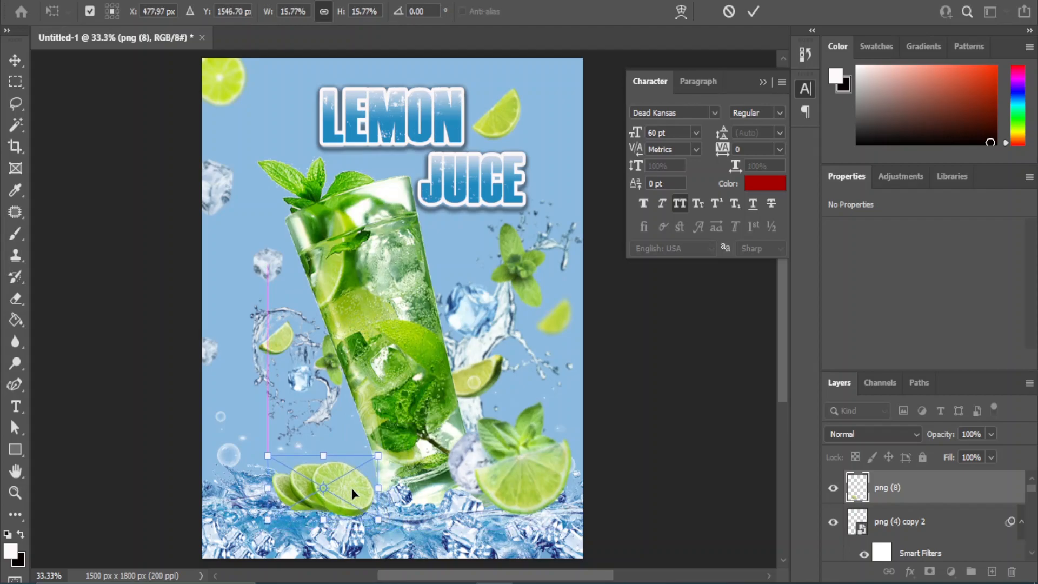
left_click_drag(378, 454, 400, 448)
left_click_drag(267, 517, 290, 504)
key("Return")
Apply a light Gaussian Blur to the lime slices at the base of the glass
left_click(203, 1)
mouse_move(262, 201)
left_click(429, 262)
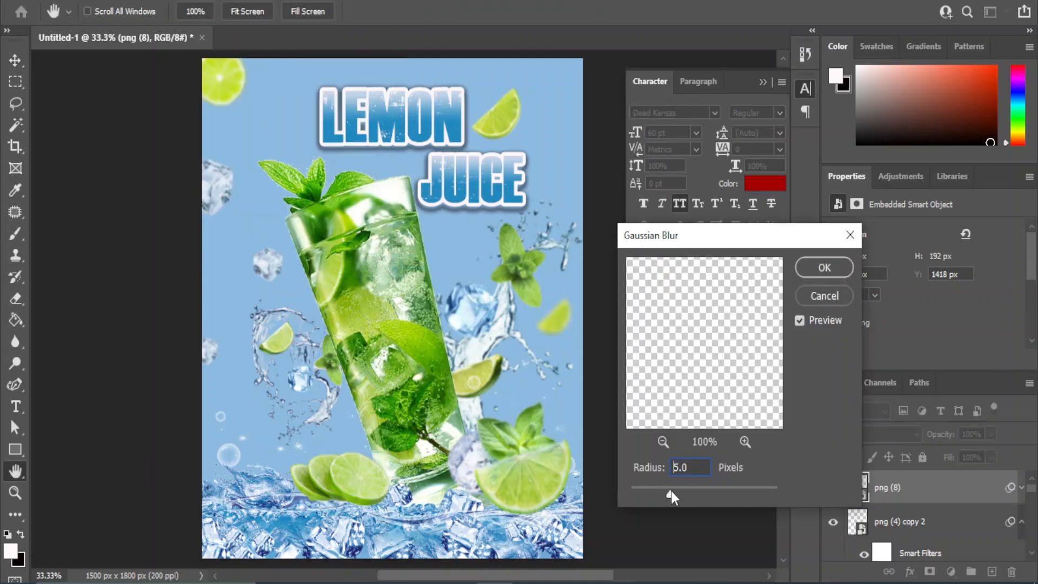
left_click_drag(673, 494, 646, 495)
key("Return")
Move the lime slices layer behind the ice and glass, just above Rectangle 1, and enlarge it to 18.39%
left_click_drag(960, 485, 899, 489)
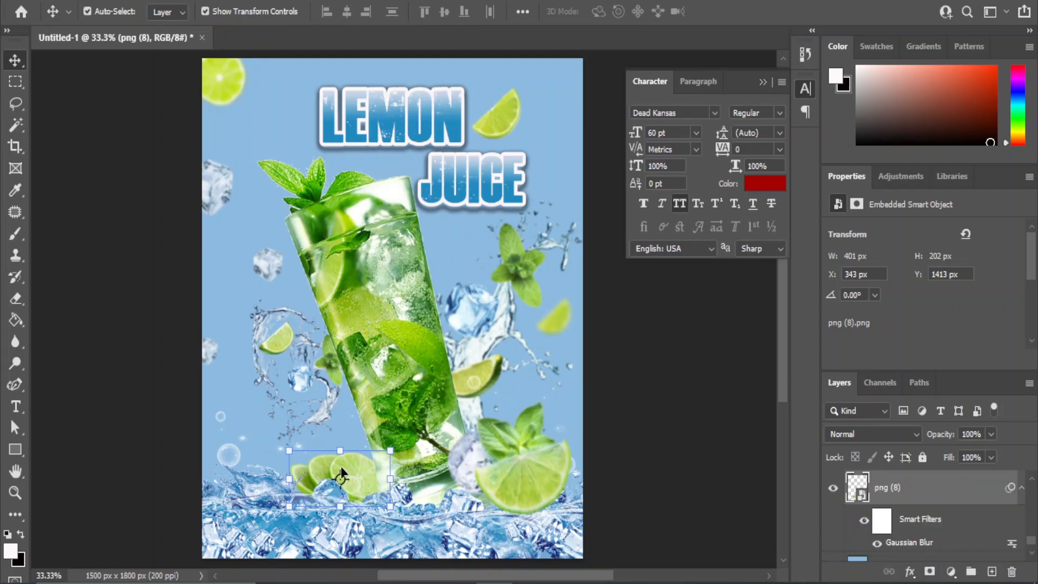
left_click(289, 449)
left_click(531, 230)
left_click_drag(289, 449, 264, 433)
Nudge the lime slices up, and slightly back down, so they rise out of the ice beside the glass
key("Up")
key("Up")
key("Up")
key("Up")
key("Up")
key("Up")
key("Up")
key("Up")
key("Up")
key("Up")
key("Up")
key("Up")
key("Up")
key("Up")
key("Up")
key("Up")
key("Up")
key("Up")
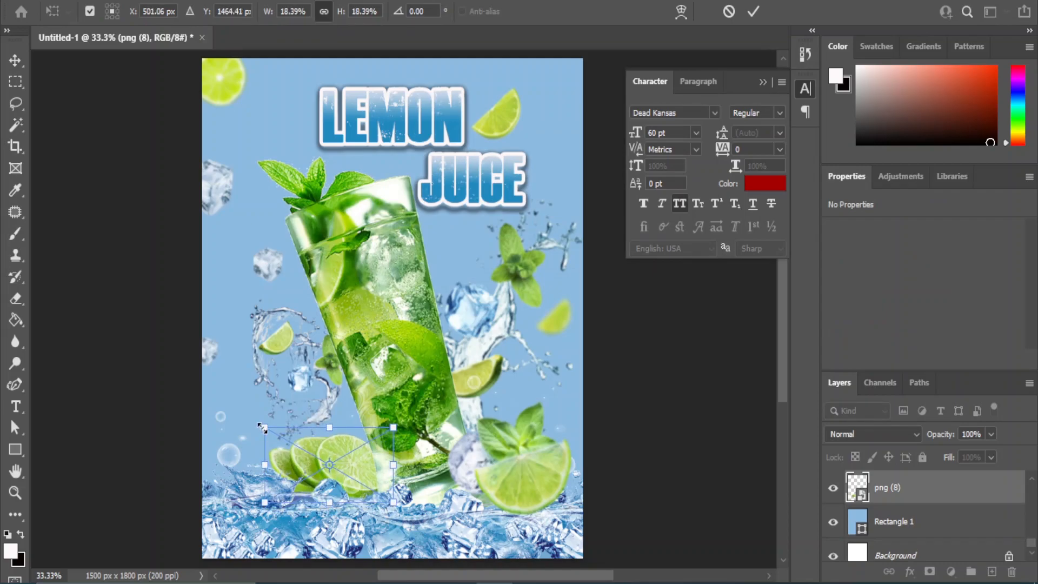
key("Down")
key("Down")
key("Down")
key("Down")
key("Down")
key("Down")
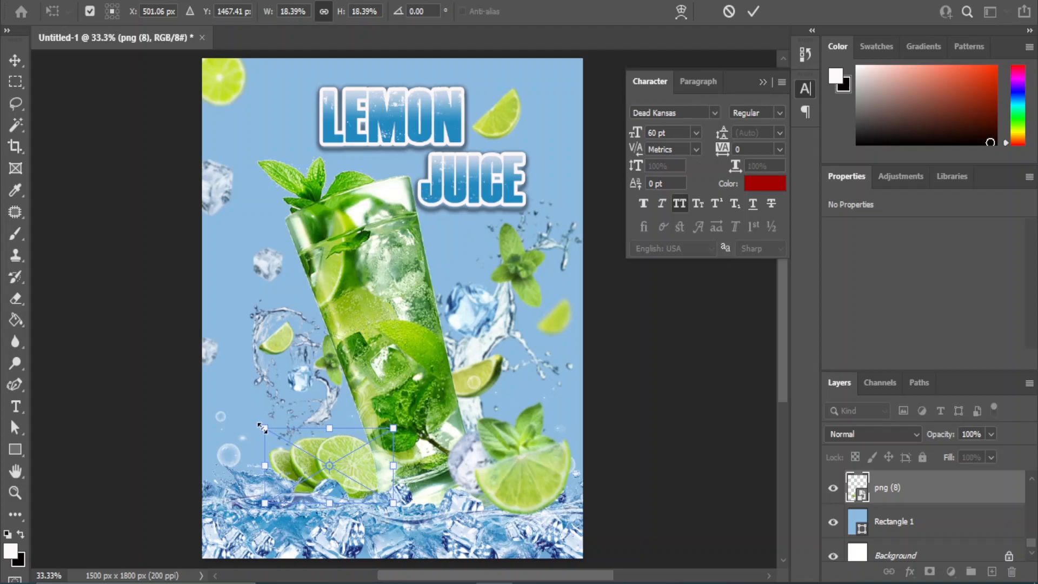
key("Return")
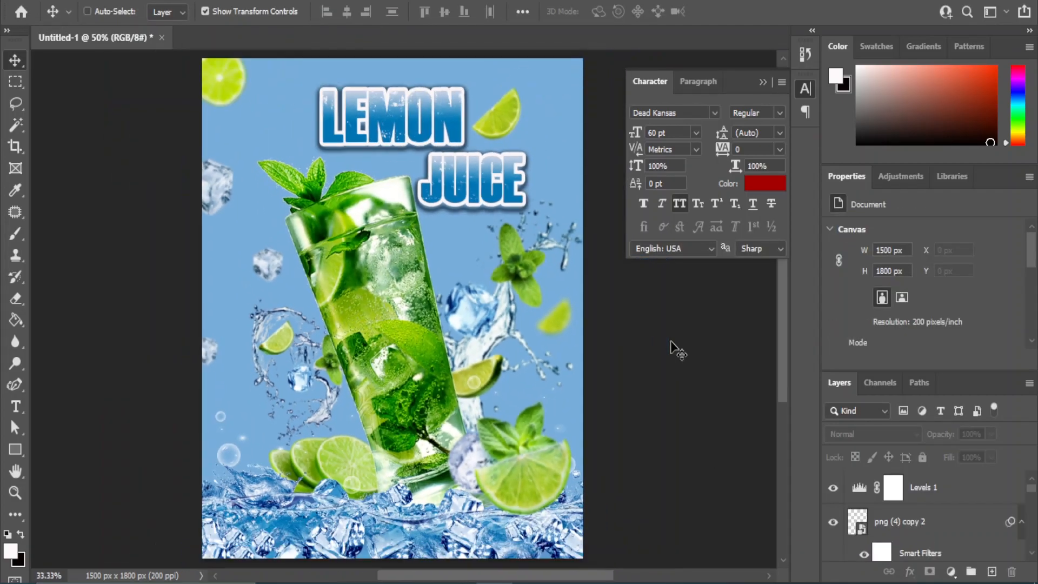
Review the poster's overall composition at closer and wider magnifications
scroll(673, 348, "up", 2)
scroll(676, 350, "down", 1)
scroll(676, 350, "up", 1)
scroll(676, 350, "down", 1)
scroll(676, 351, "up", 1)
scroll(676, 350, "down", 1)
scroll(675, 351, "up", 1)
scroll(676, 350, "down", 1)
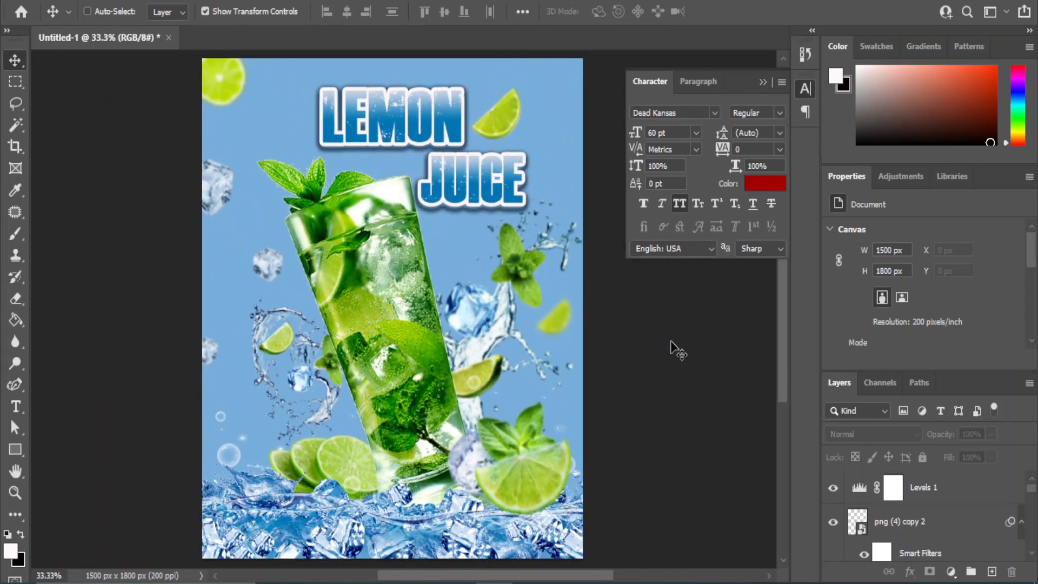